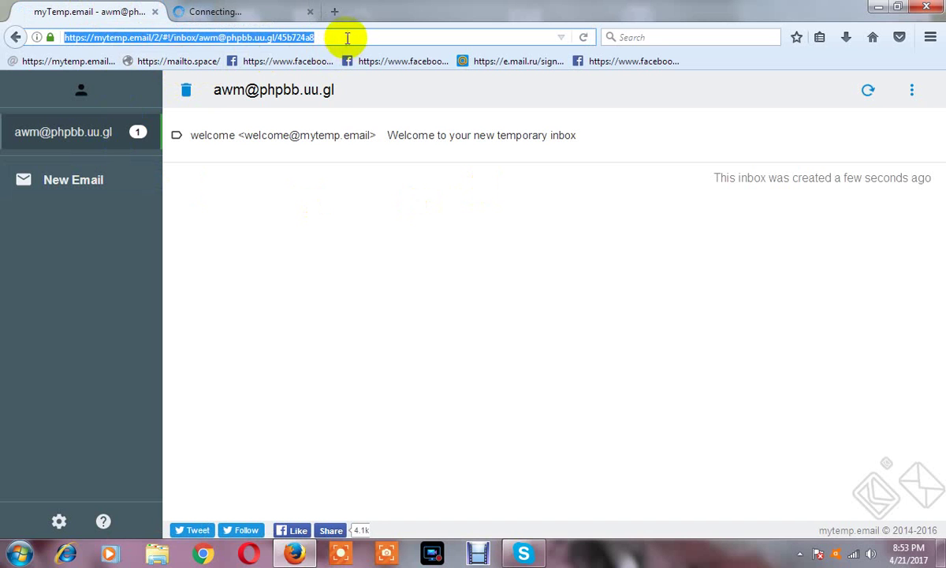
- Copy the temporary myTemp.email inbox address and switch to the Twitter tab
click(344, 37)
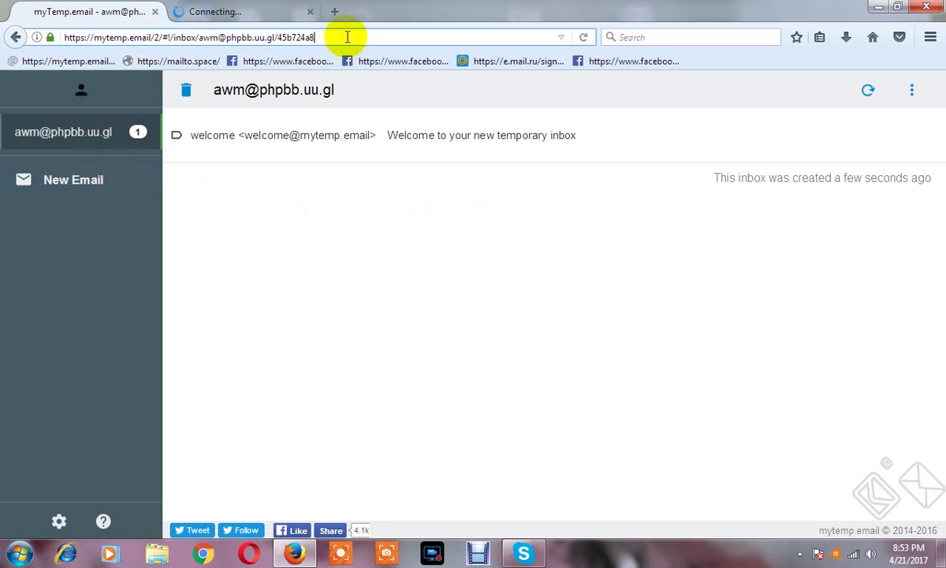
click(313, 92)
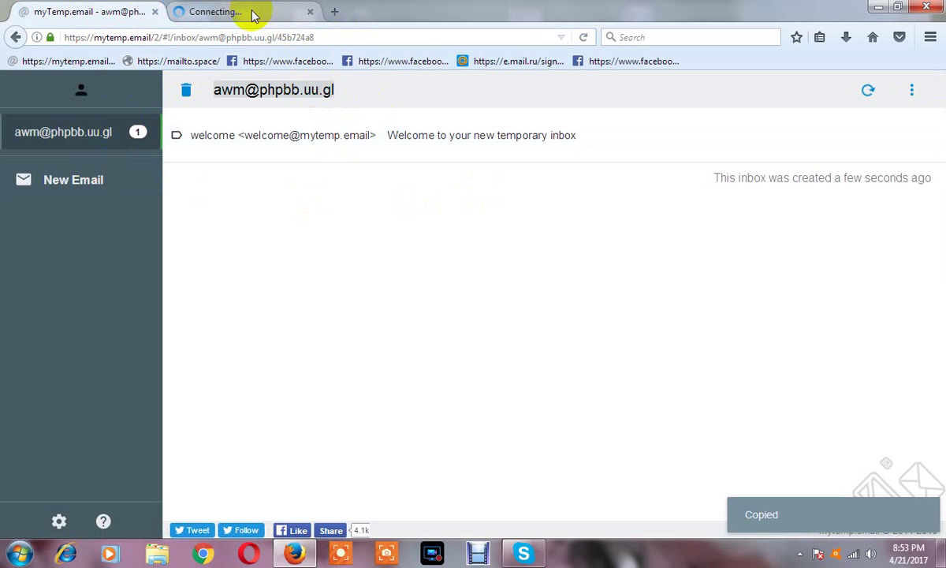
click(252, 13)
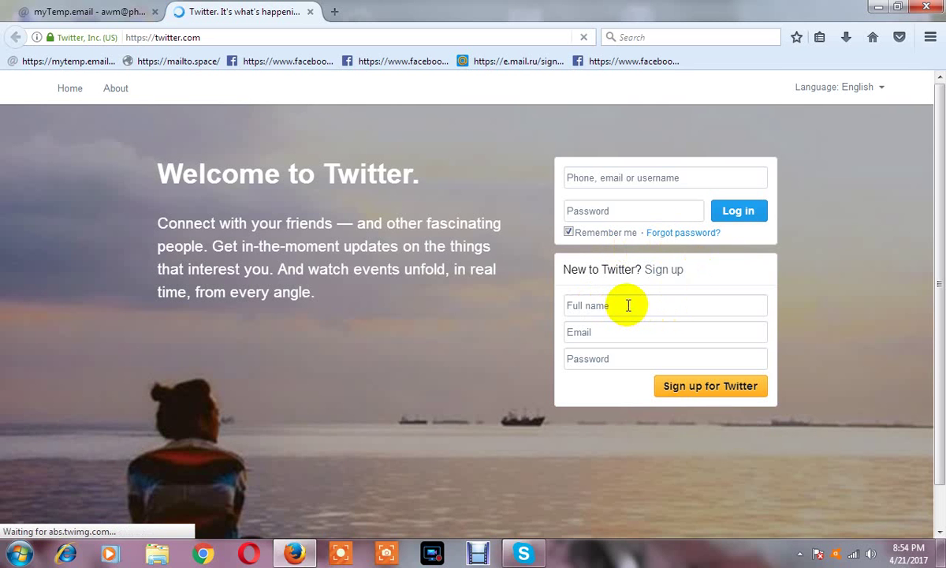
- Fill the sign-up form with a full name, the pasted temporary address and a password
click(629, 306)
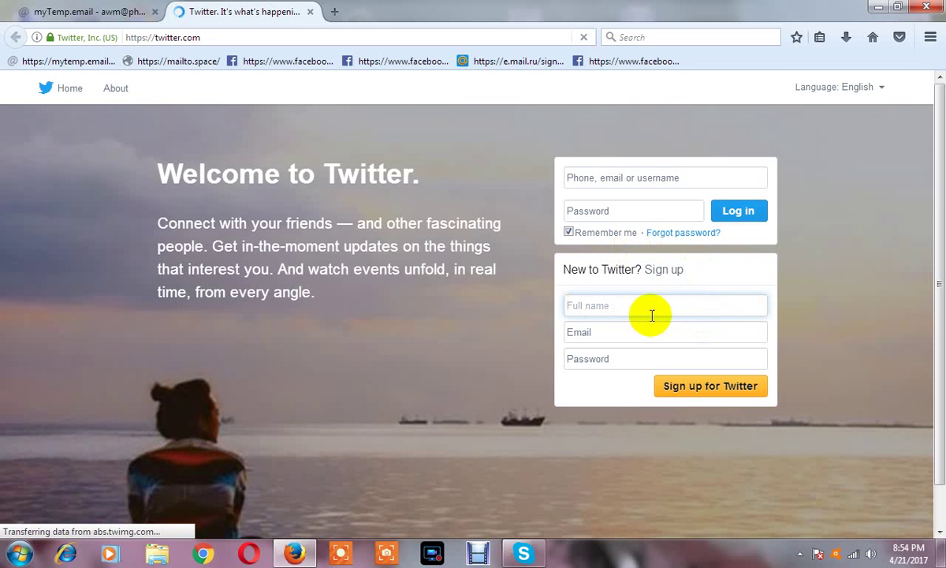
click(628, 308)
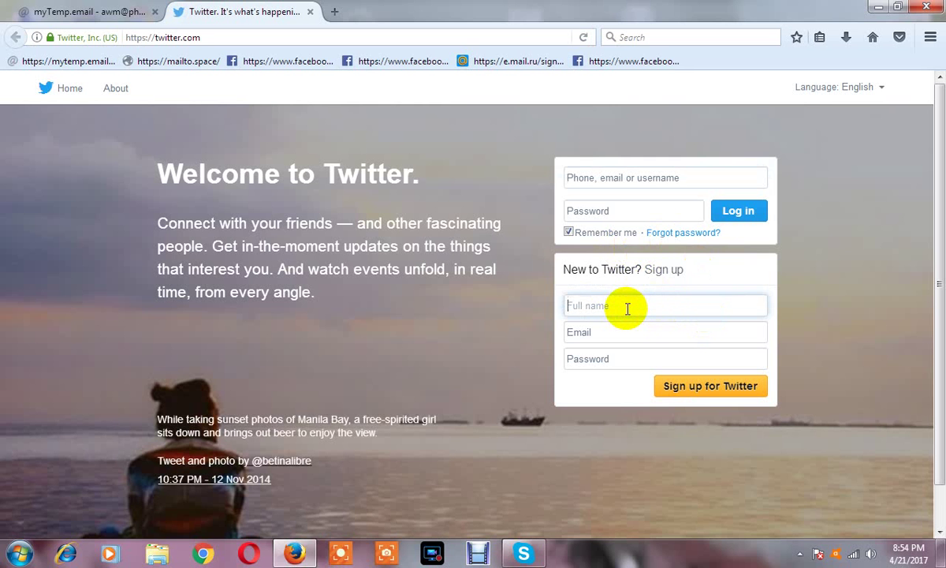
text(kamal)
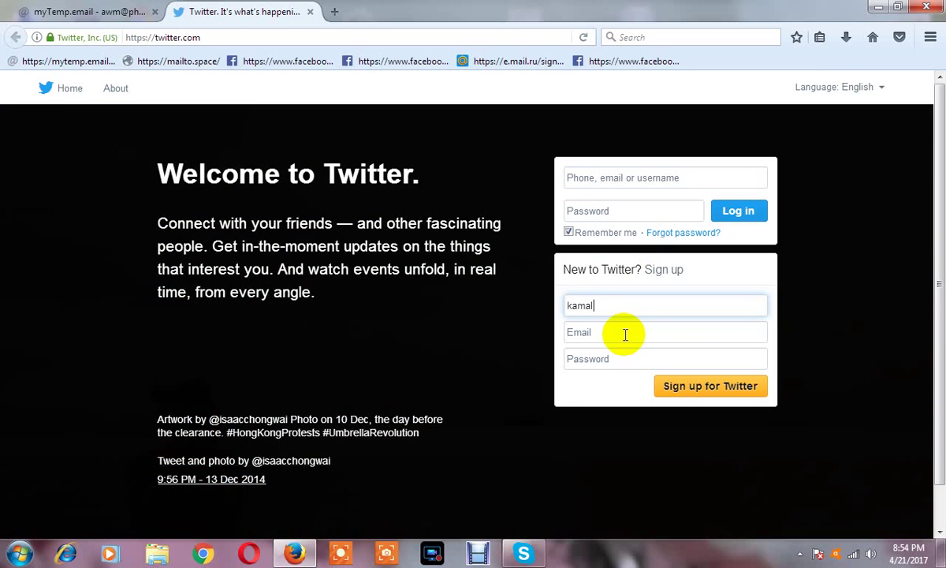
click(625, 332)
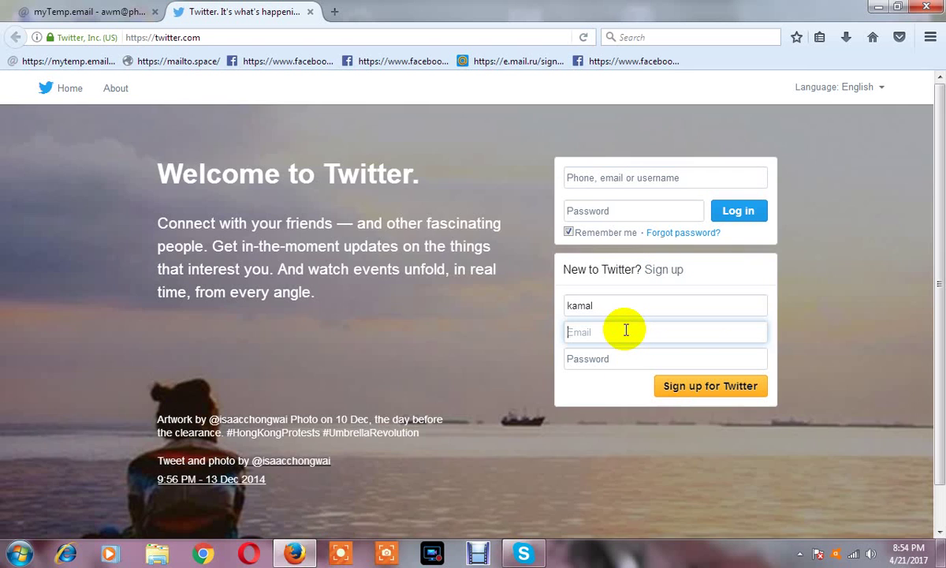
right_click(627, 334)
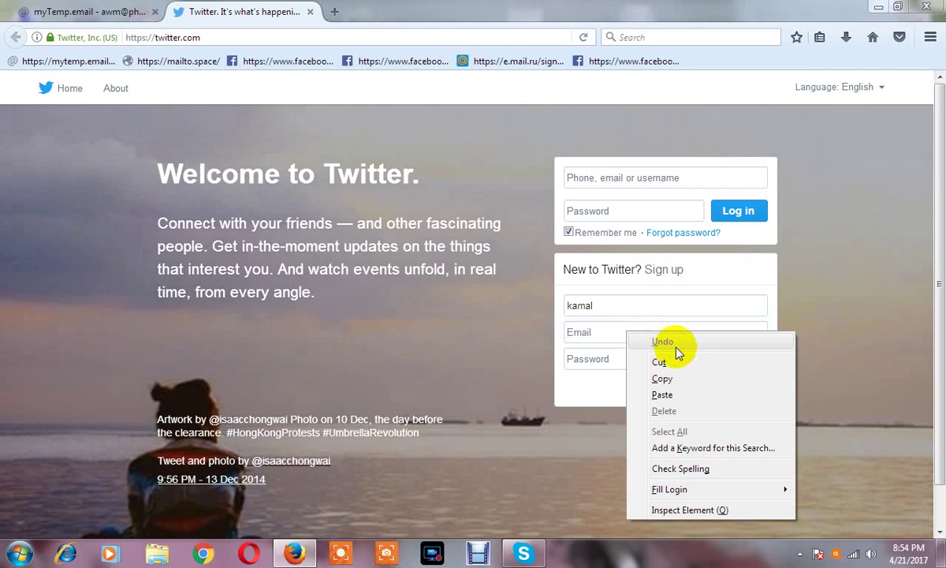
click(662, 394)
click(605, 359)
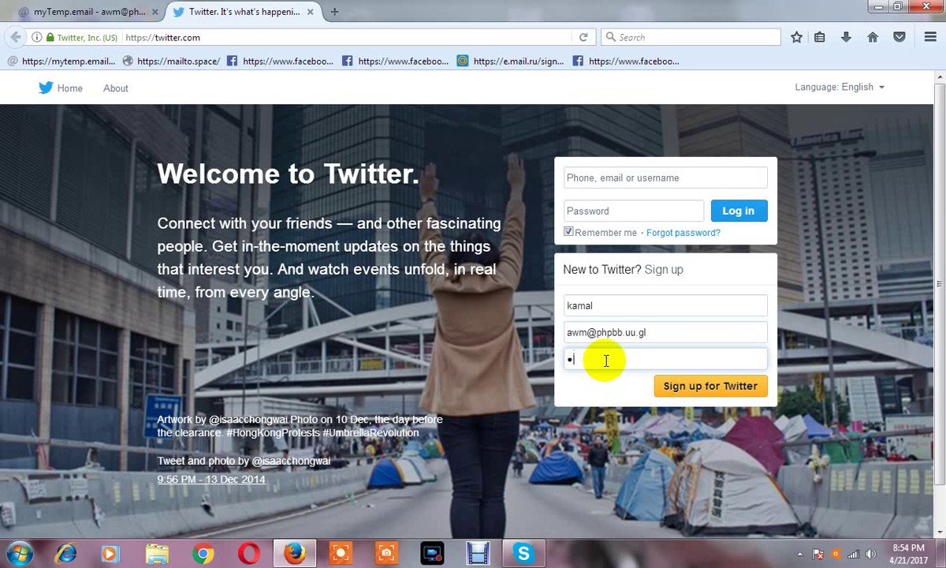
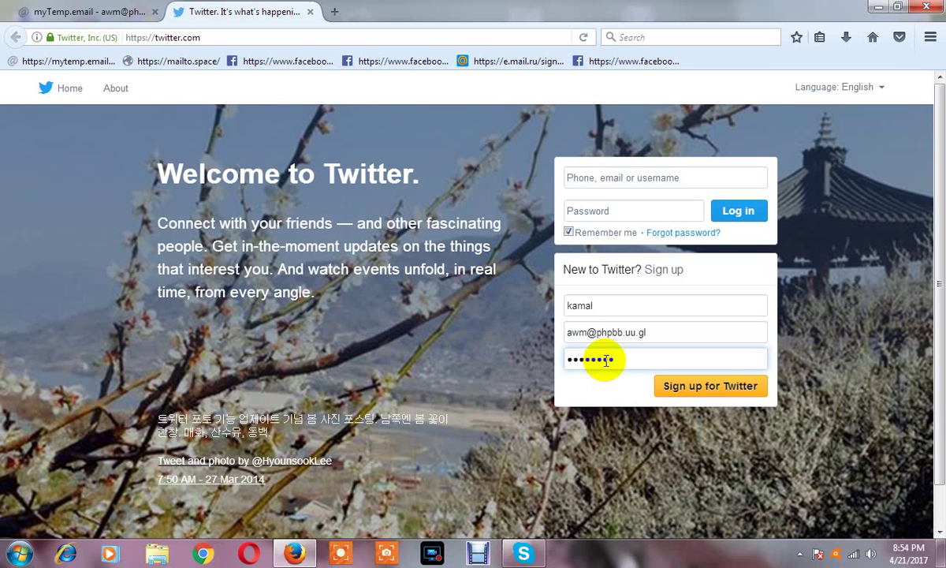
- Submit the sign-up form, declining the browser's offers to save the login
click(716, 391)
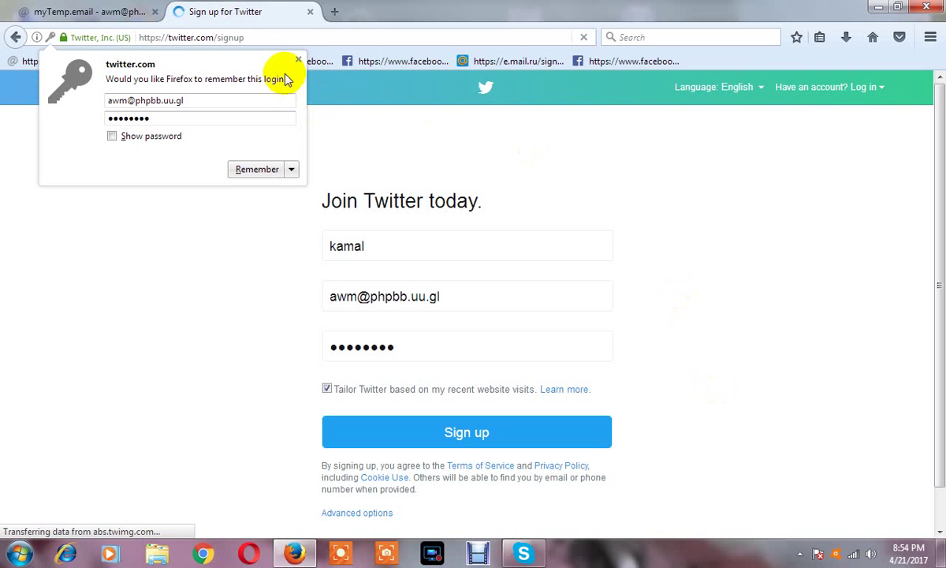
click(297, 59)
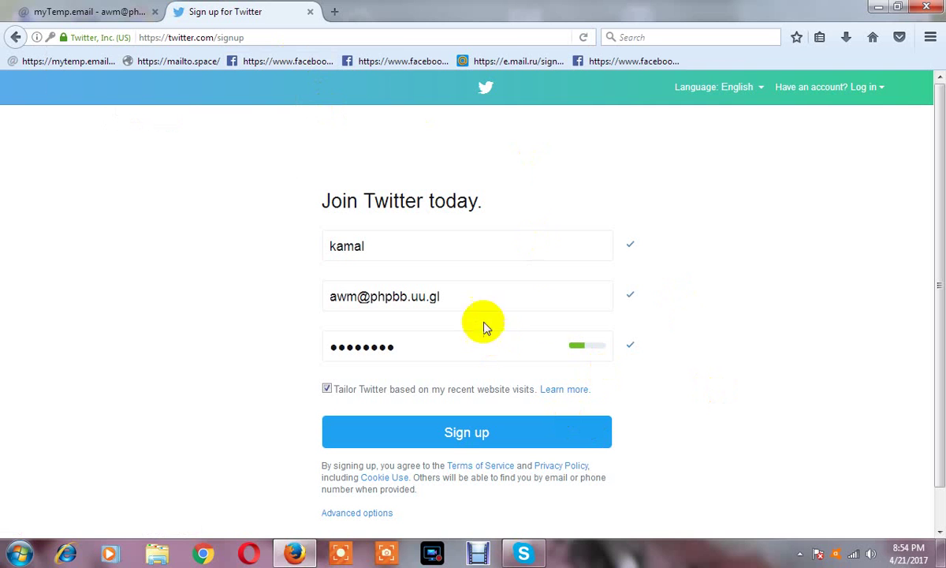
click(481, 432)
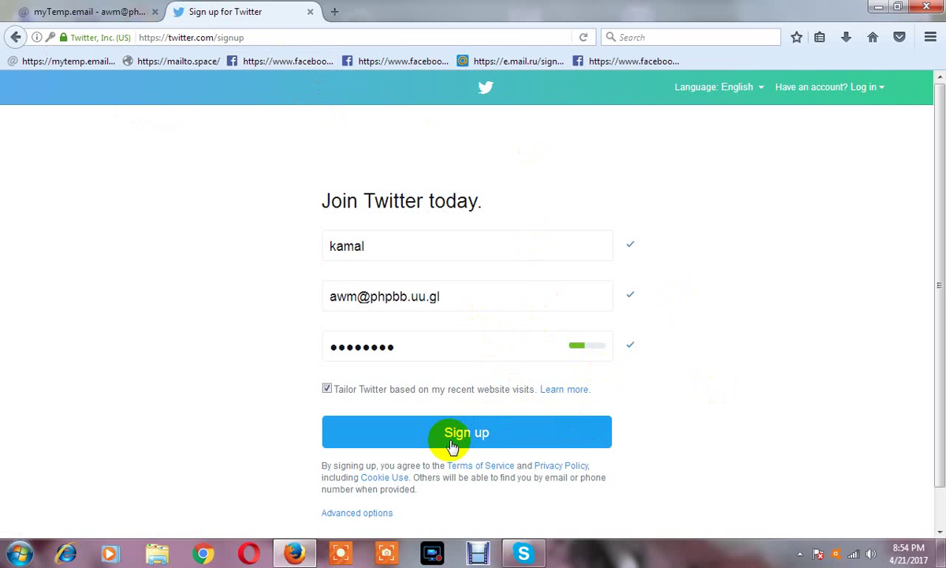
click(475, 438)
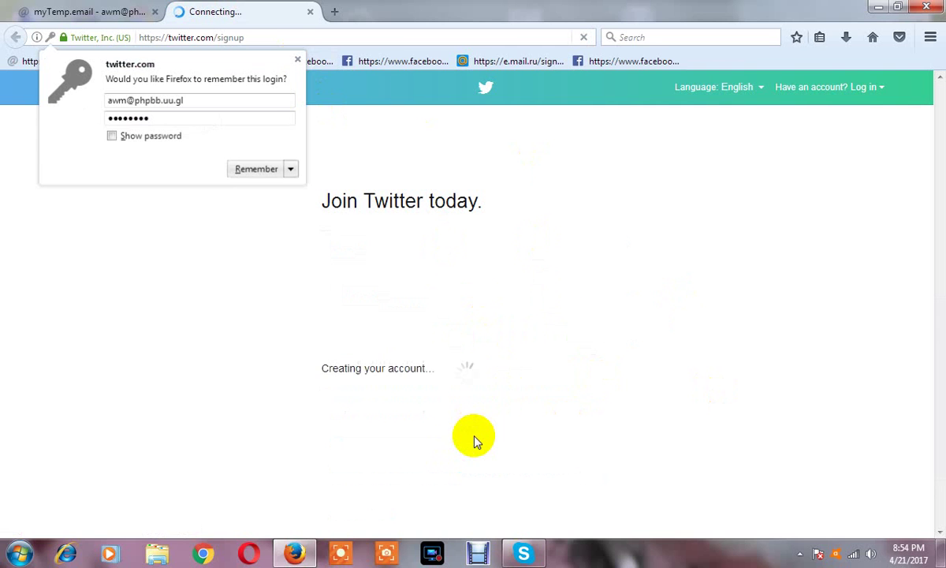
click(299, 60)
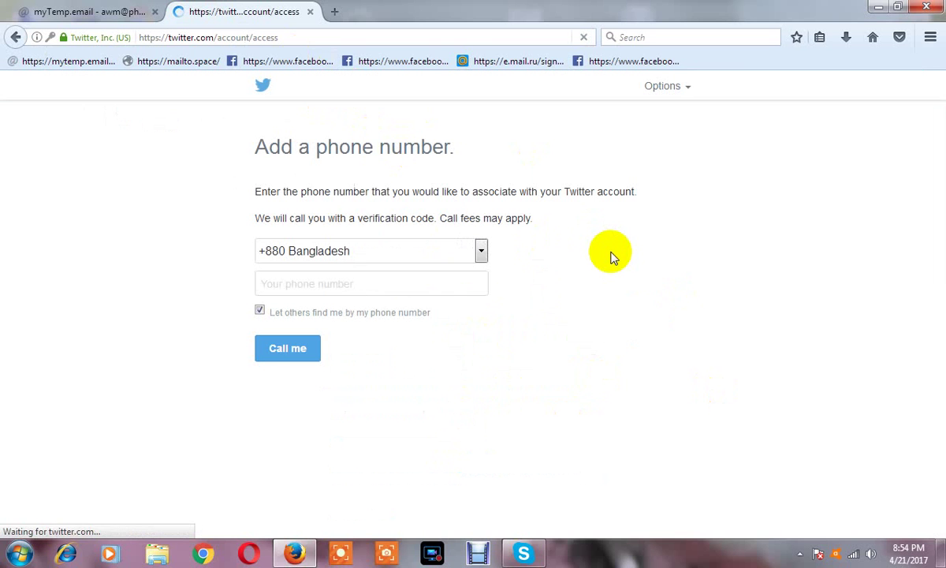
- Keep +880 Bangladesh as the country code and submit the phone number for a verification call
click(383, 289)
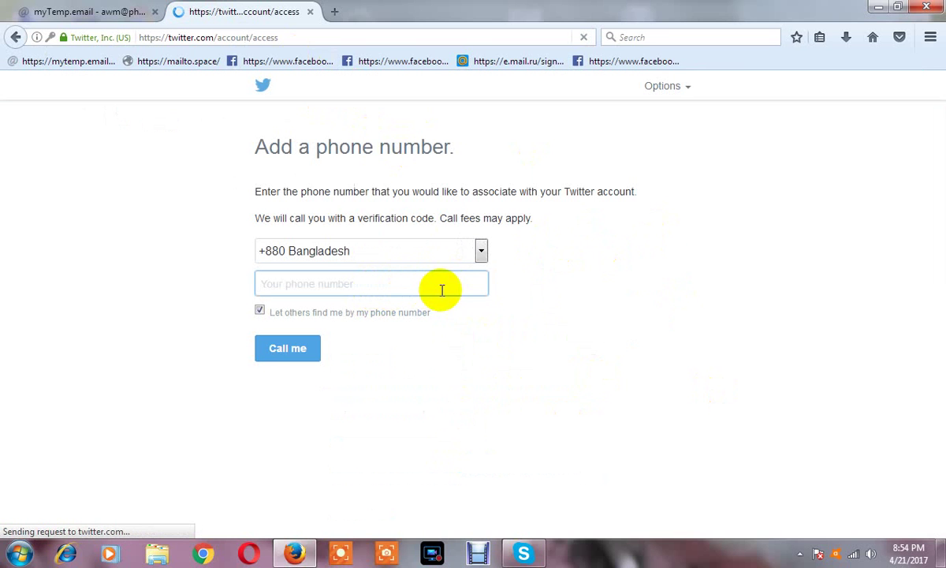
click(481, 251)
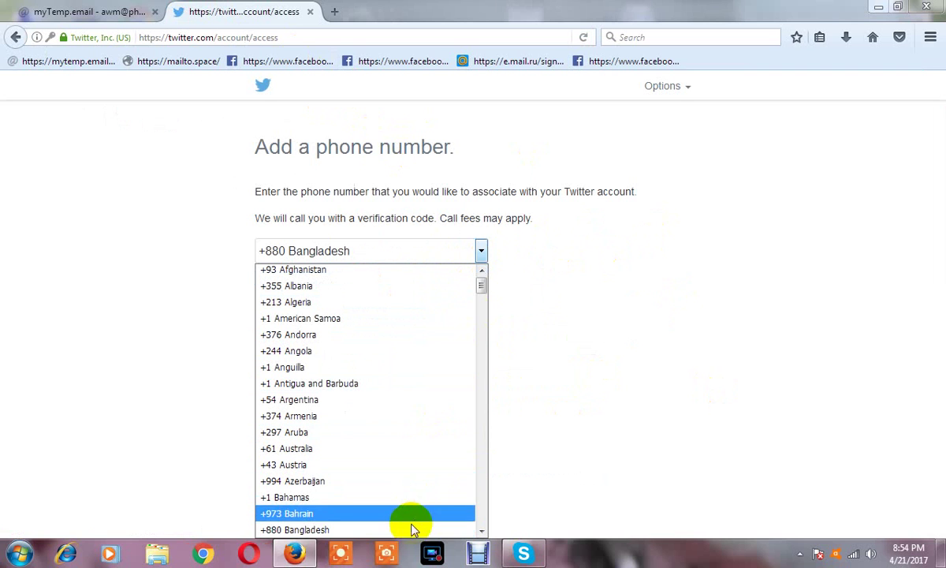
click(460, 533)
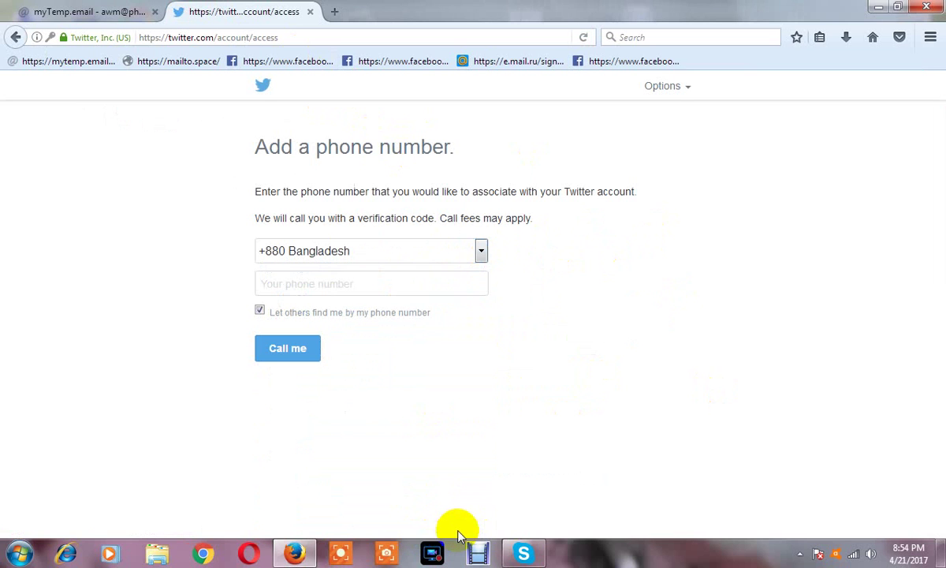
click(428, 283)
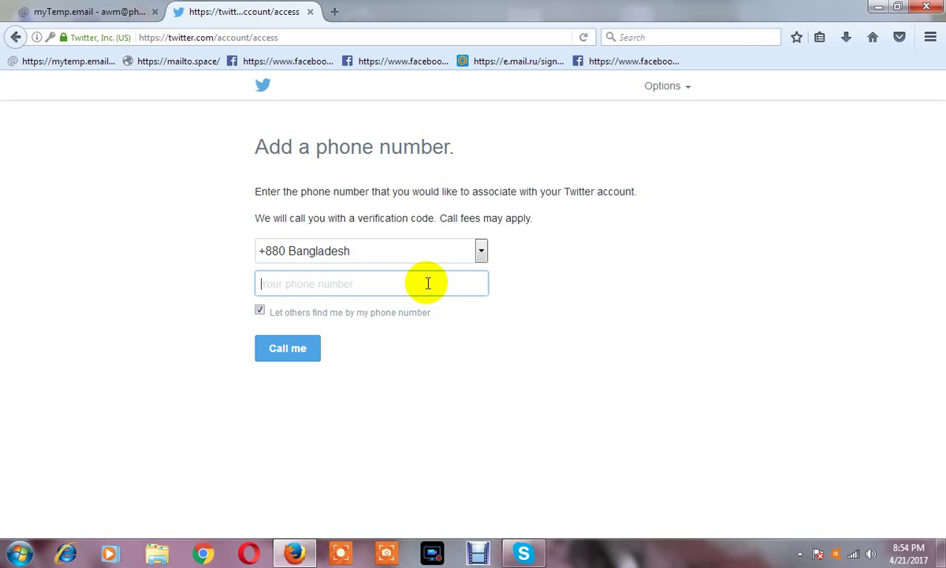
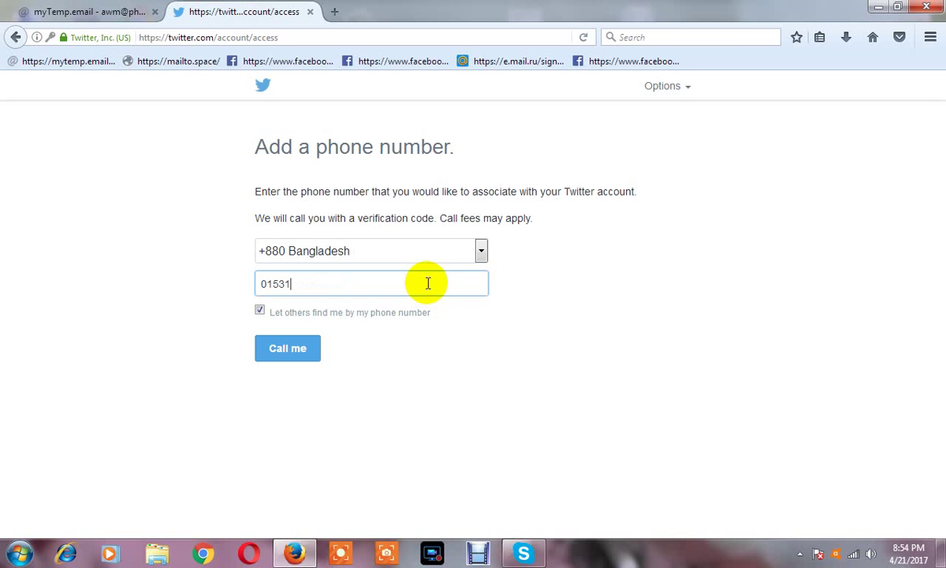
key(Return)
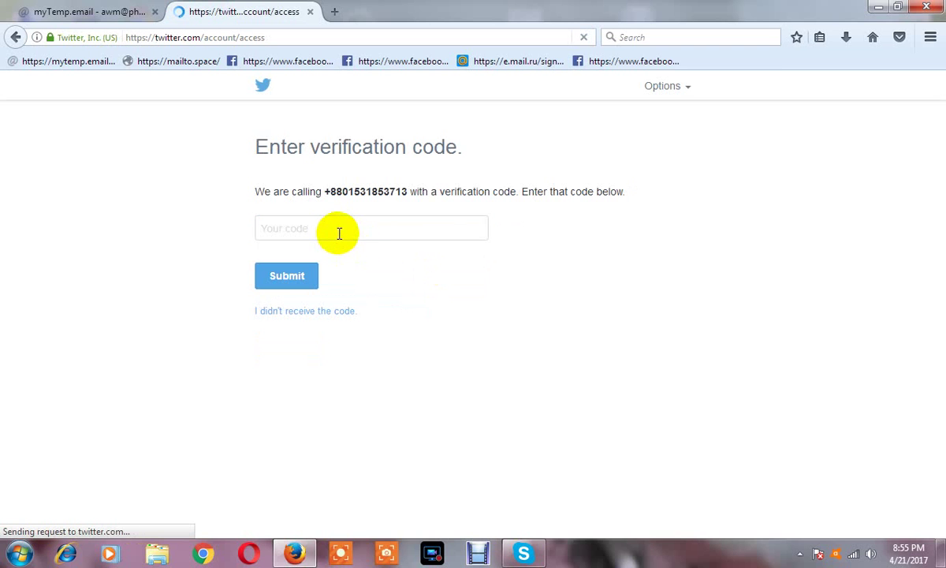
- Enter the received verification code and submit it
click(339, 233)
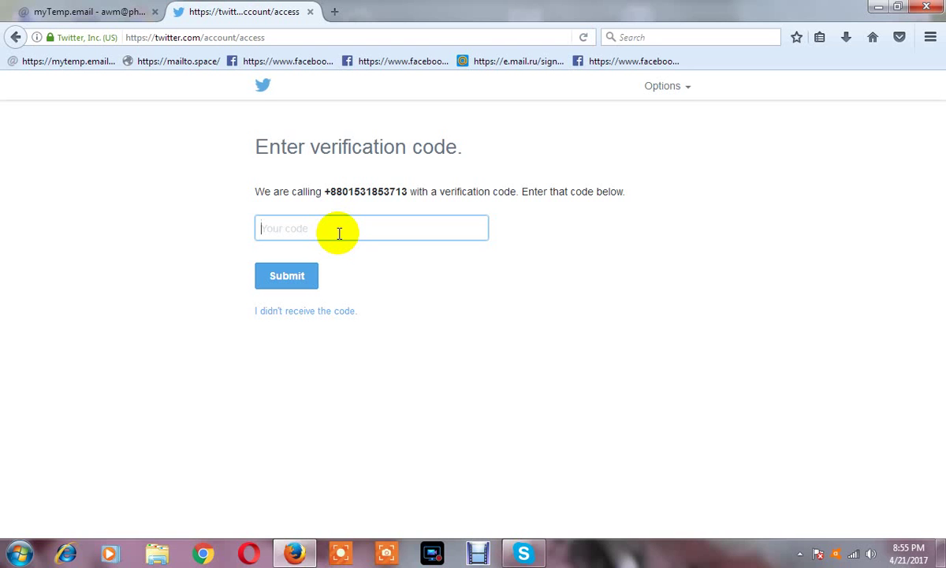
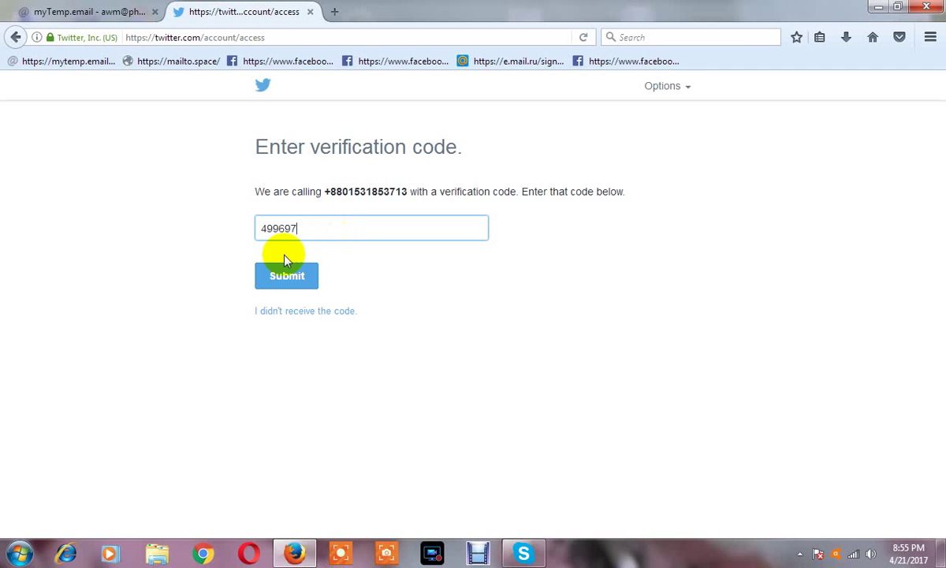
click(298, 289)
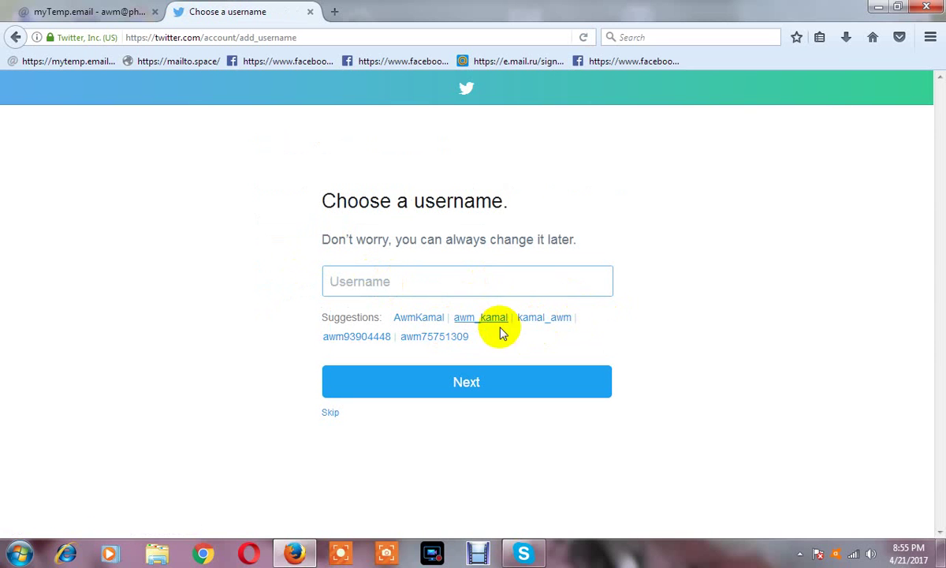
- Pick the suggested numeric username and continue to the welcome page
click(379, 282)
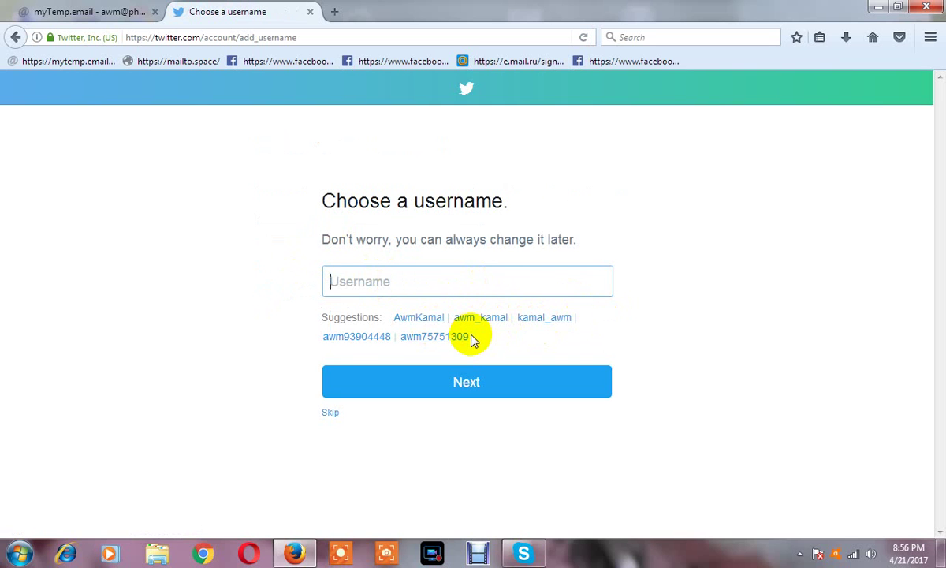
click(378, 339)
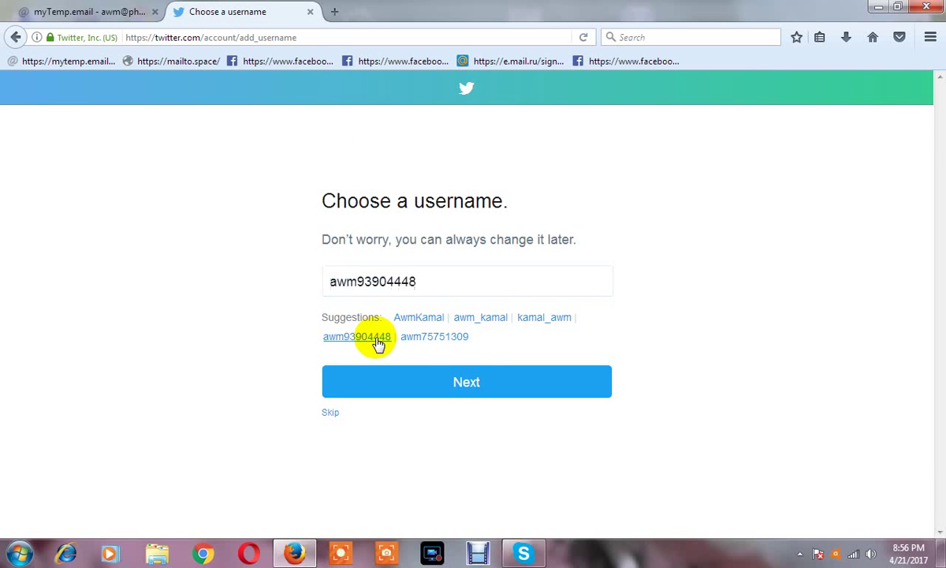
click(476, 386)
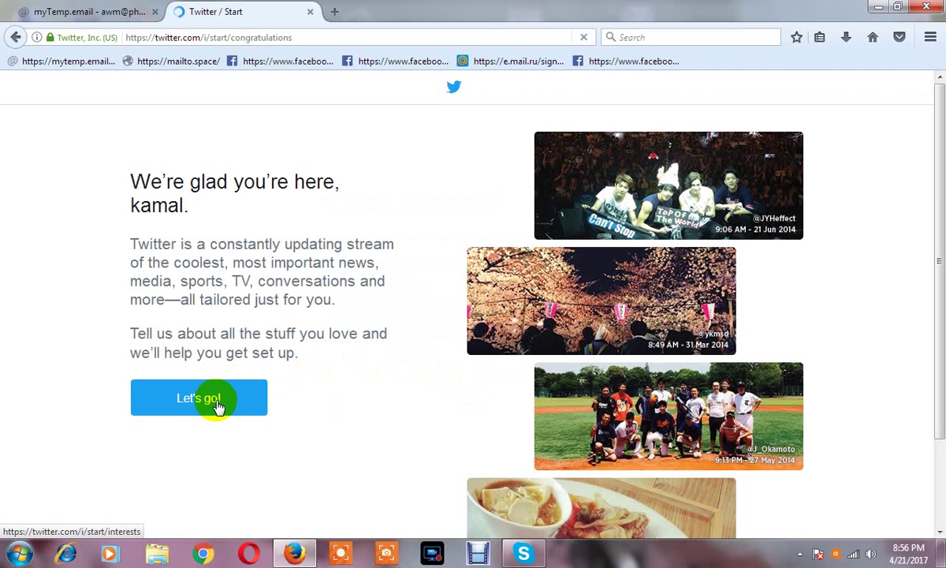
- Select Sports, NBA, College Basketball, College Football, Gaming, Entertainment, Music and News as interests
click(221, 404)
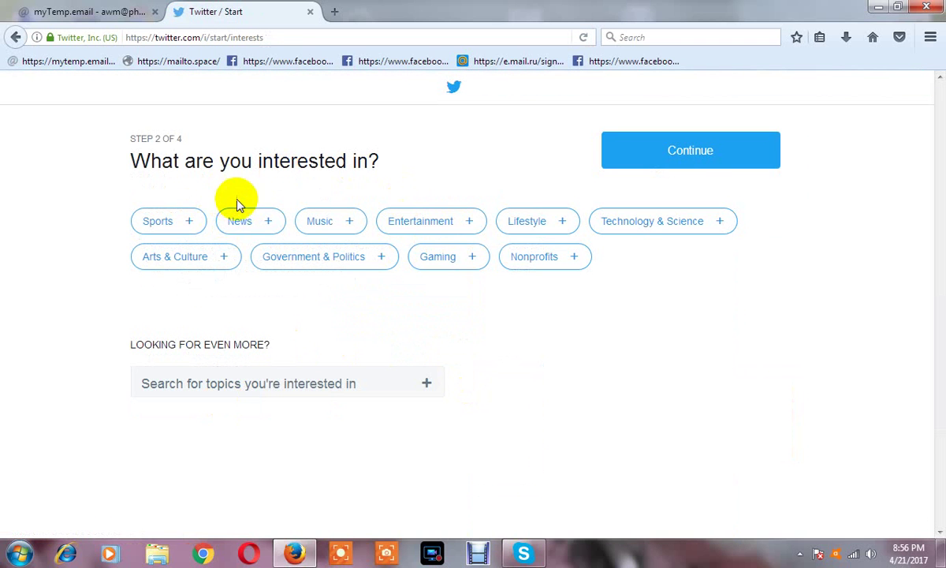
click(172, 226)
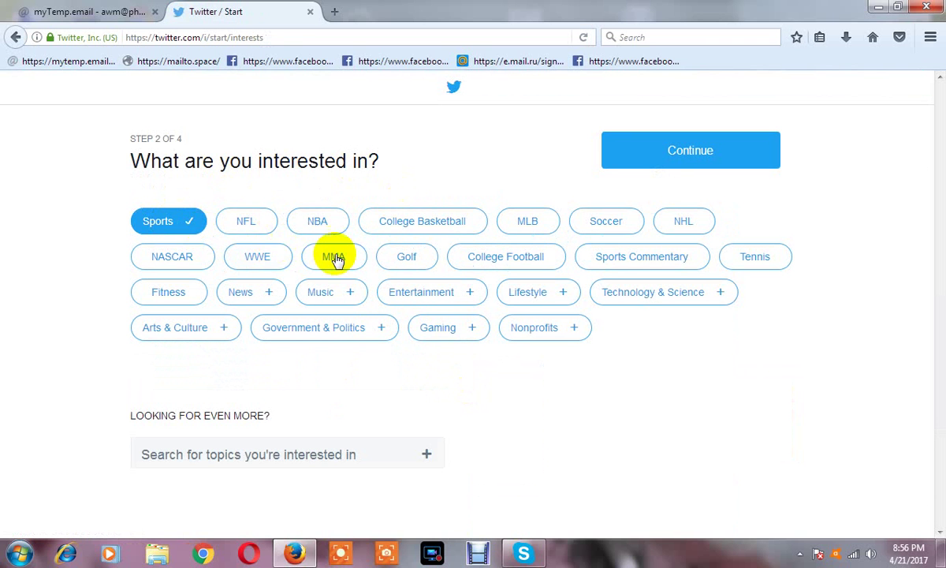
click(325, 224)
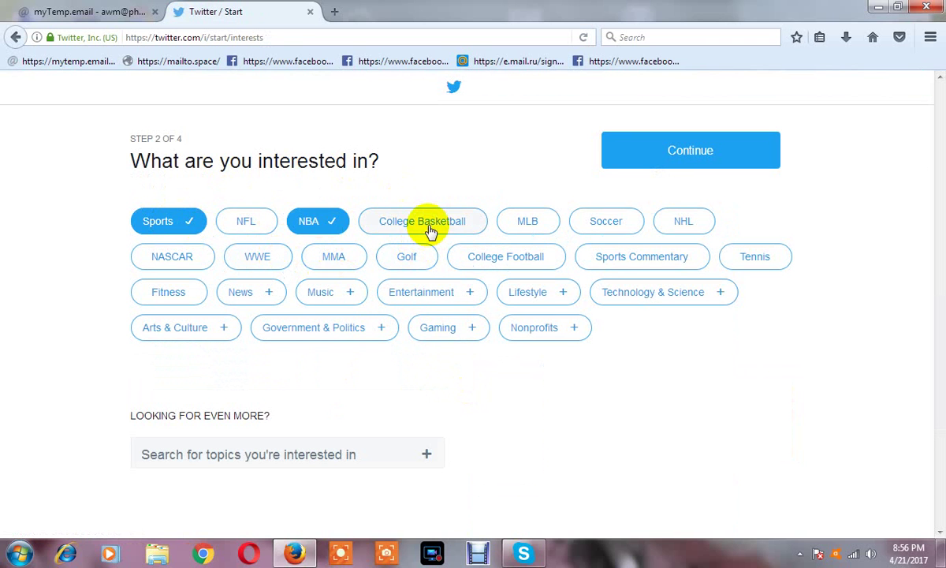
click(433, 231)
click(520, 263)
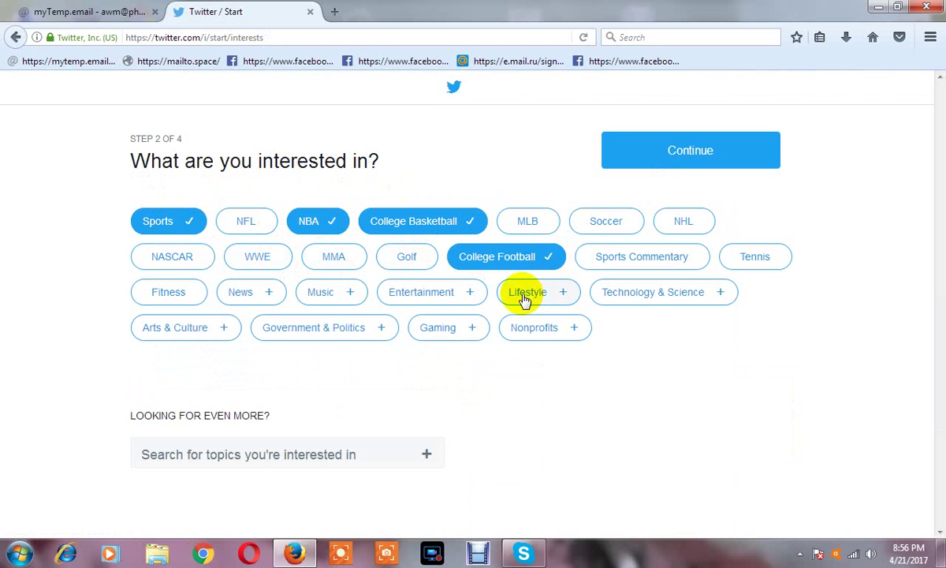
click(445, 332)
click(413, 297)
click(324, 295)
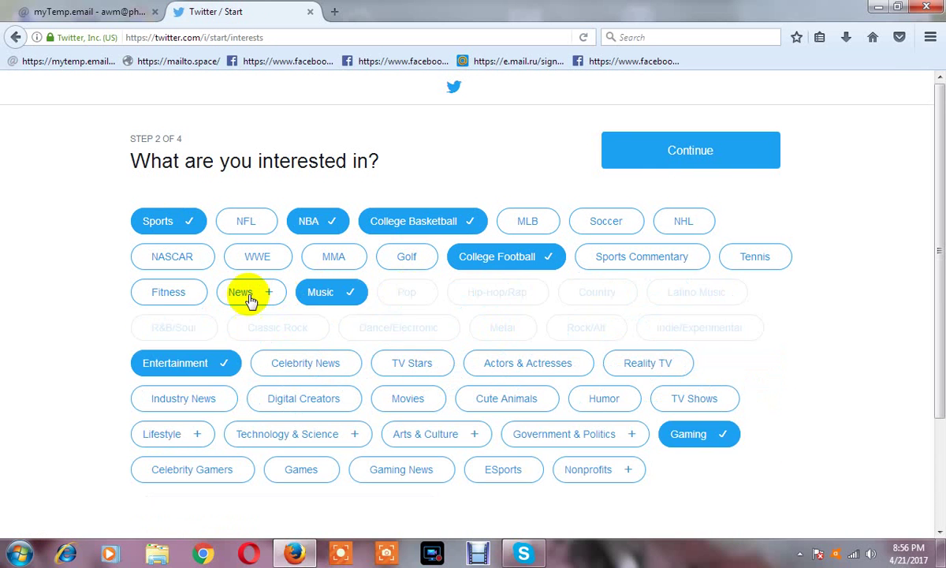
click(264, 298)
- Add Country, Rock/Alt, Cute Animals, Movies, Digital Creators and Lifestyle, then continue
click(601, 328)
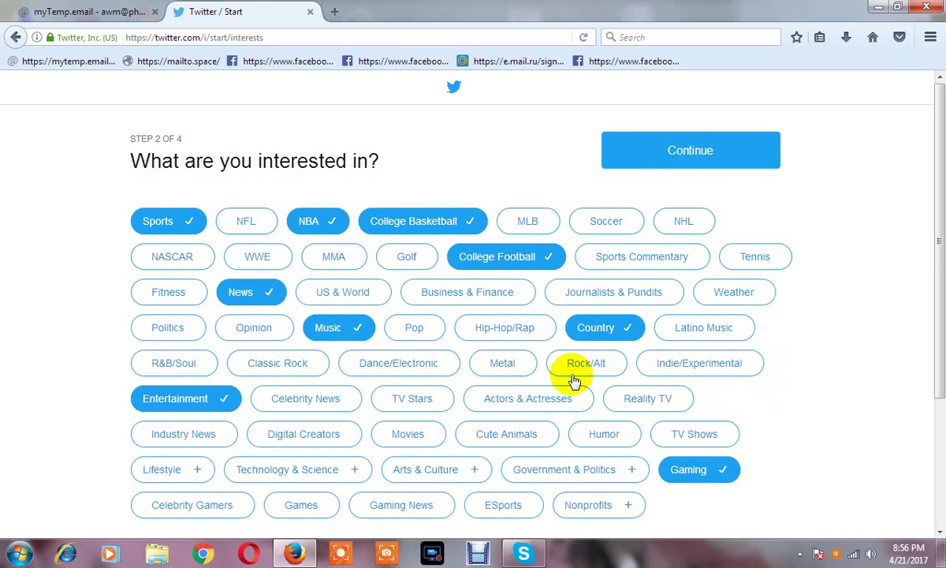
click(575, 365)
click(464, 443)
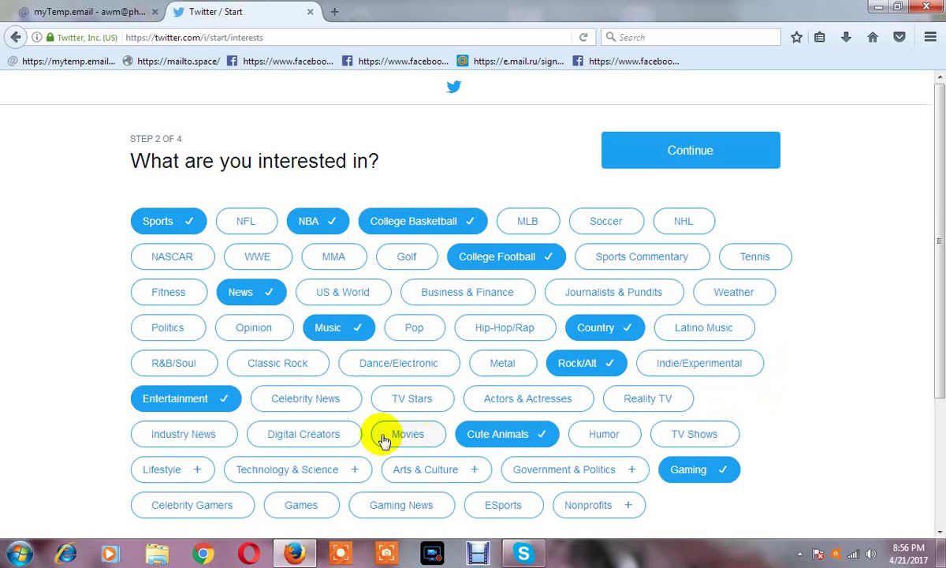
click(384, 437)
click(269, 435)
click(165, 471)
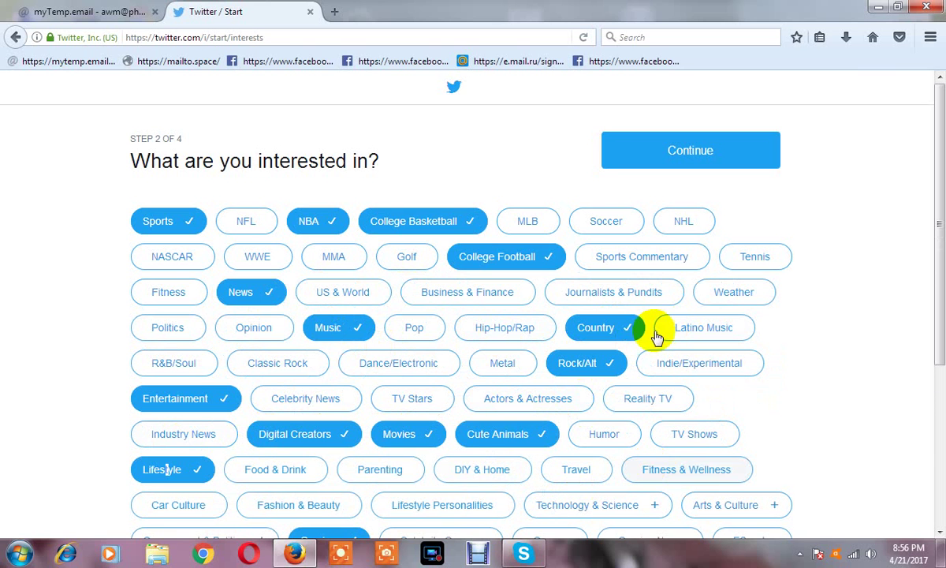
click(733, 161)
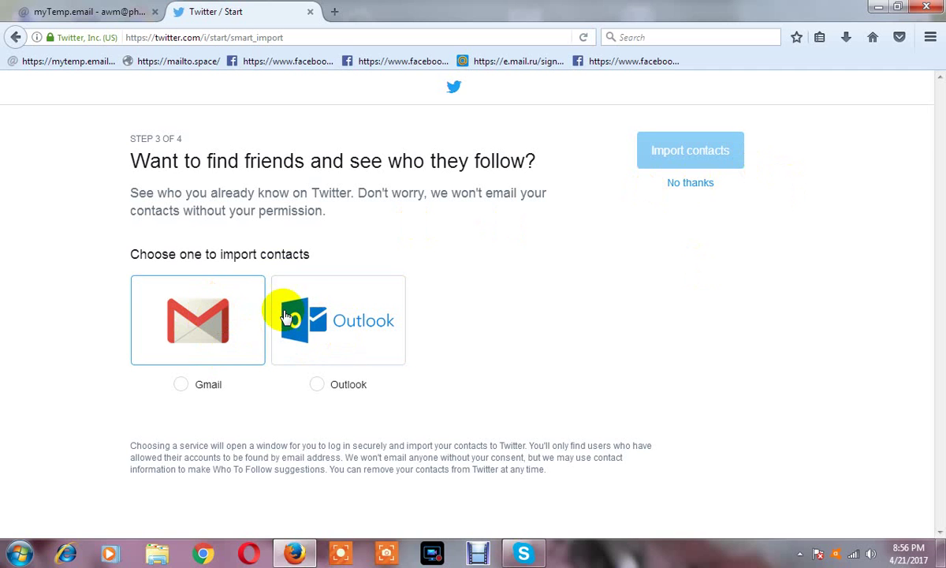
- Abandon the Gmail contact import by closing Google sign-in and choose No thanks
click(204, 326)
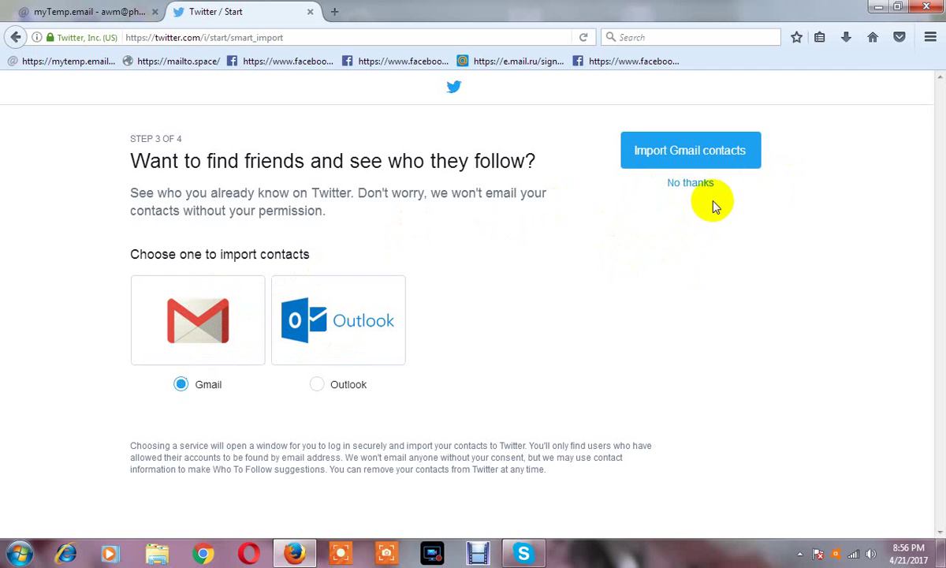
click(697, 157)
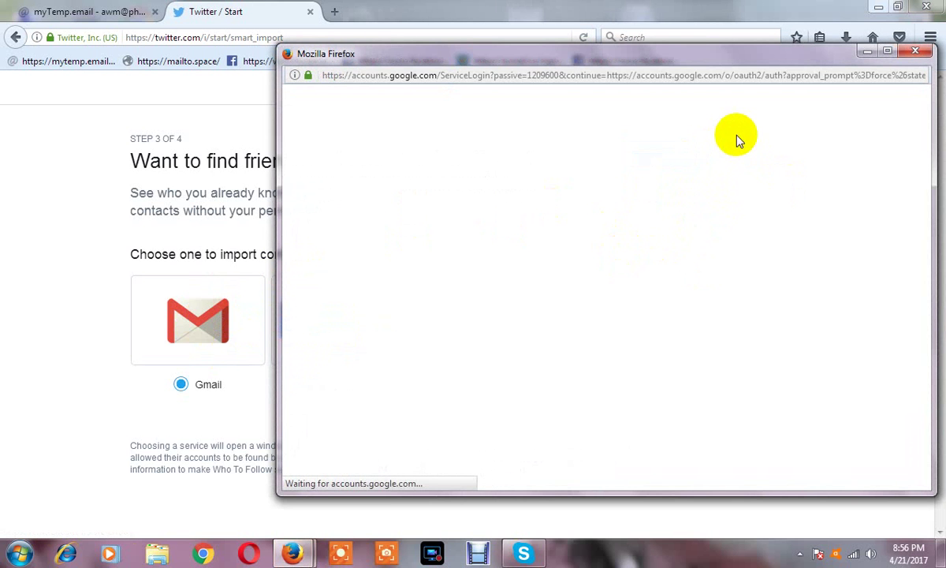
click(915, 51)
click(694, 183)
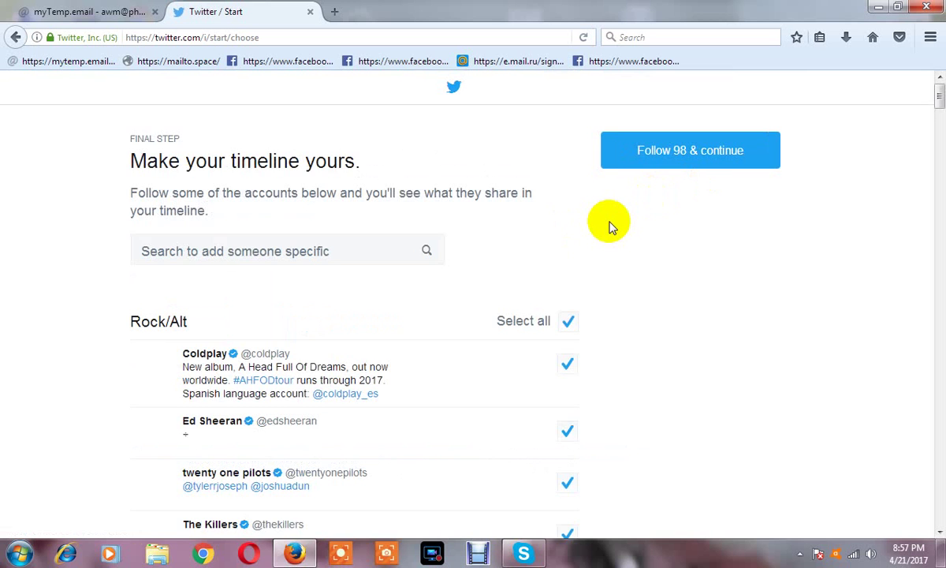
- Follow the 98 suggested accounts, turn on notifications, and dismiss Firefox's permission prompt
scroll(611, 226, down, 2)
scroll(611, 227, up, 2)
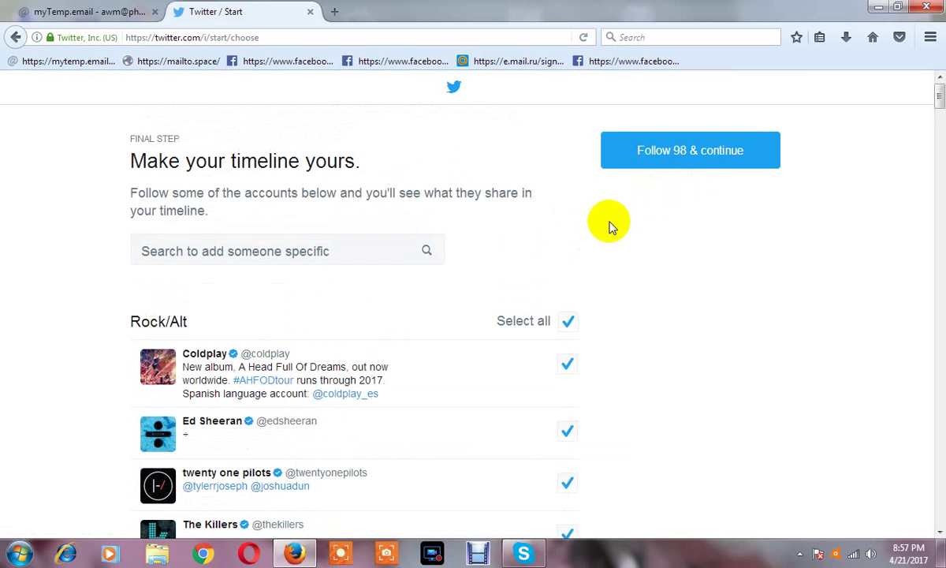
click(687, 159)
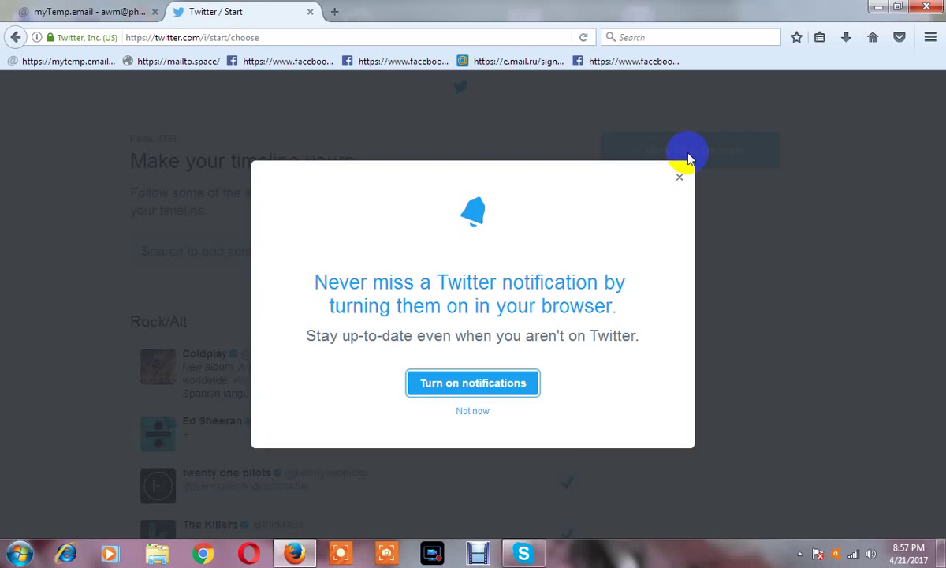
click(471, 386)
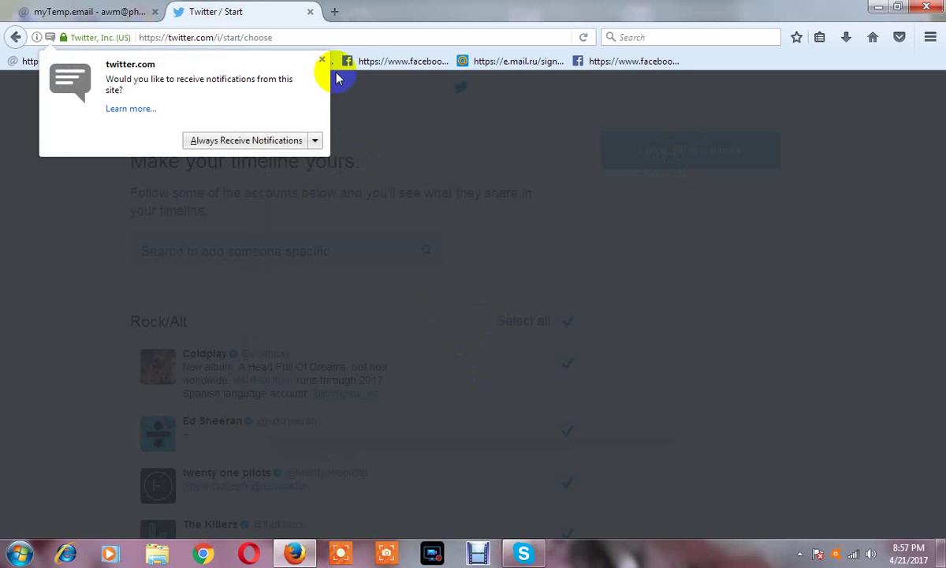
click(323, 61)
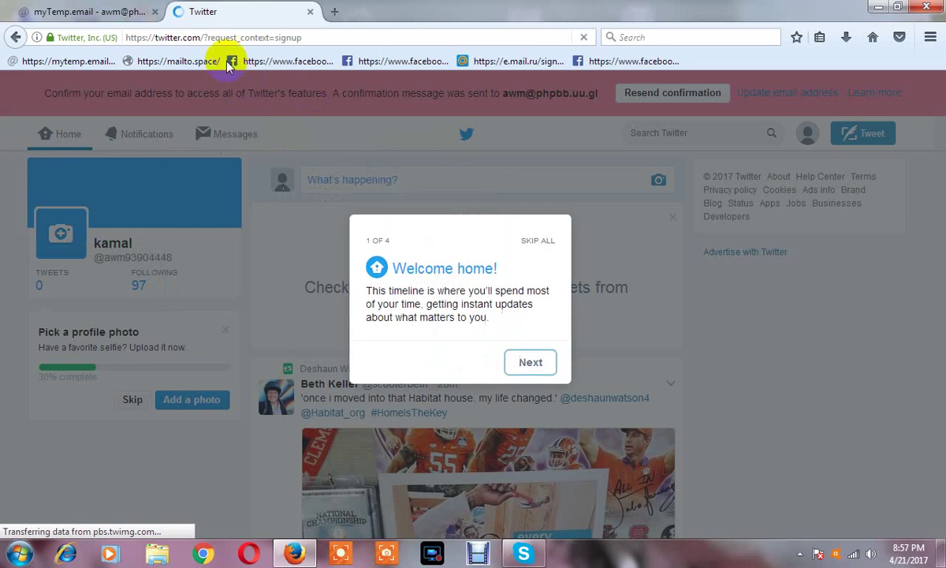
click(99, 11)
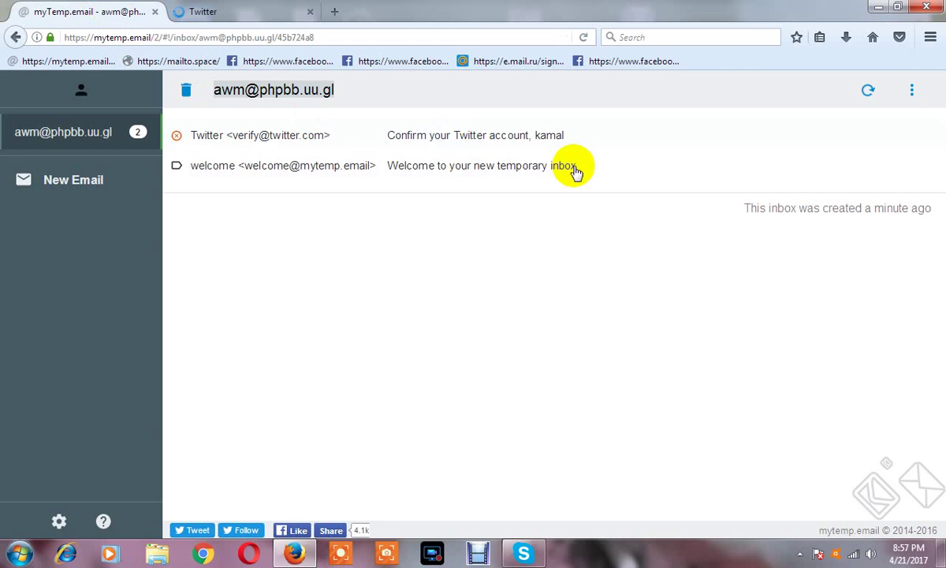
click(293, 135)
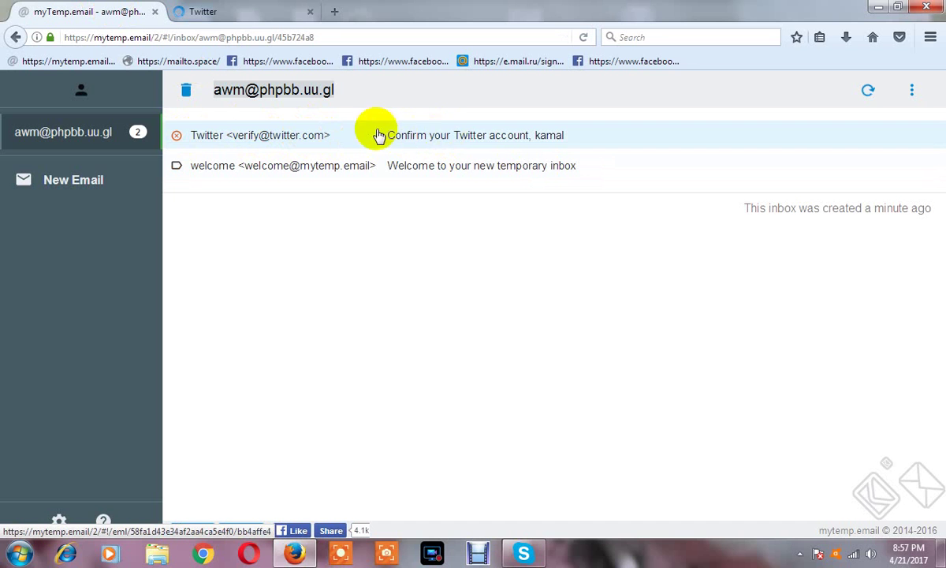
click(459, 141)
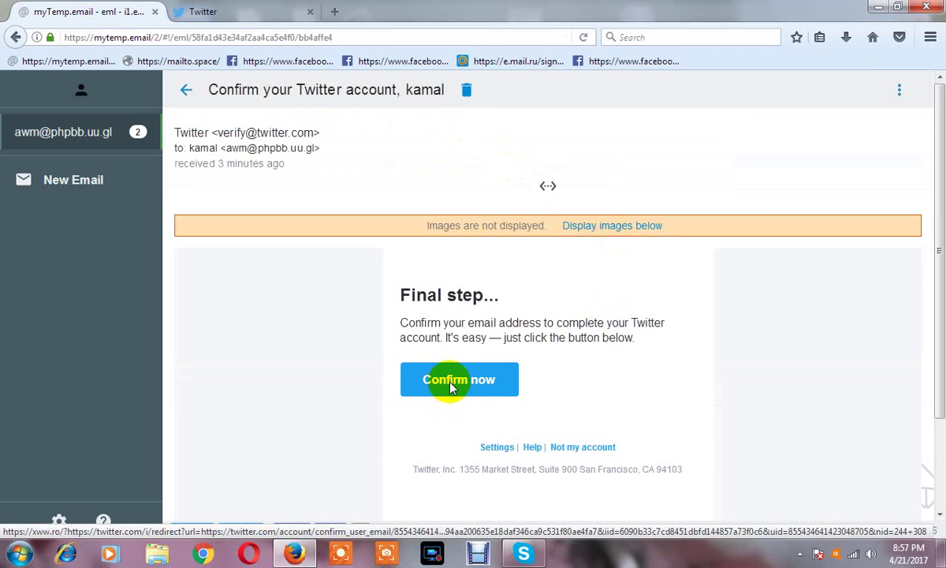
click(450, 385)
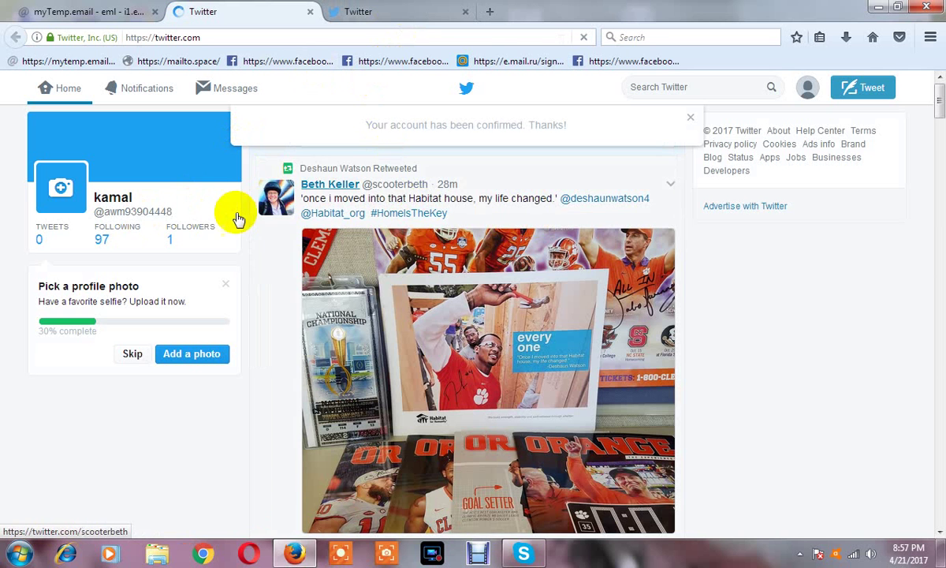
- Cancel the photo upload options and skip the Pick a profile photo card
scroll(467, 240, down, 3)
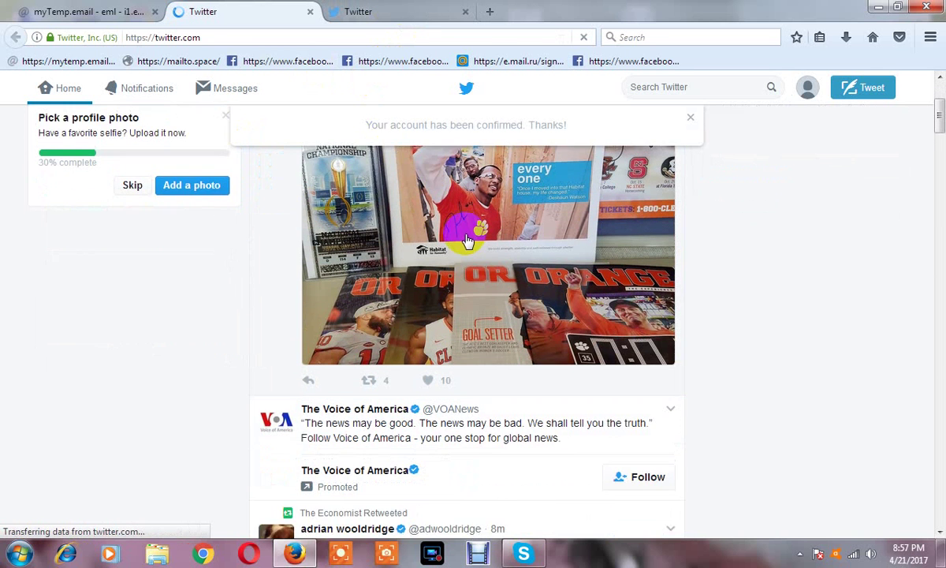
scroll(453, 272, down, 2)
scroll(480, 299, down, 3)
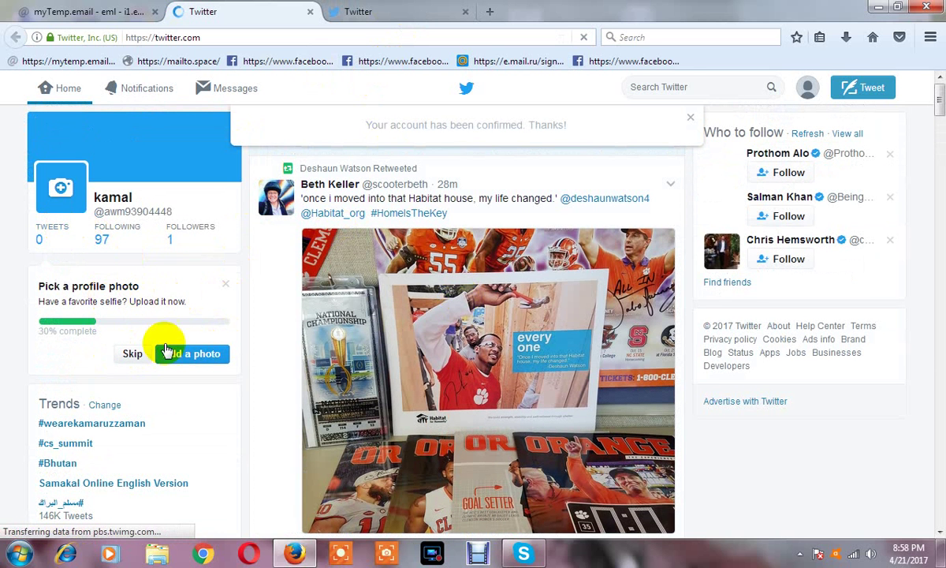
click(62, 189)
click(213, 307)
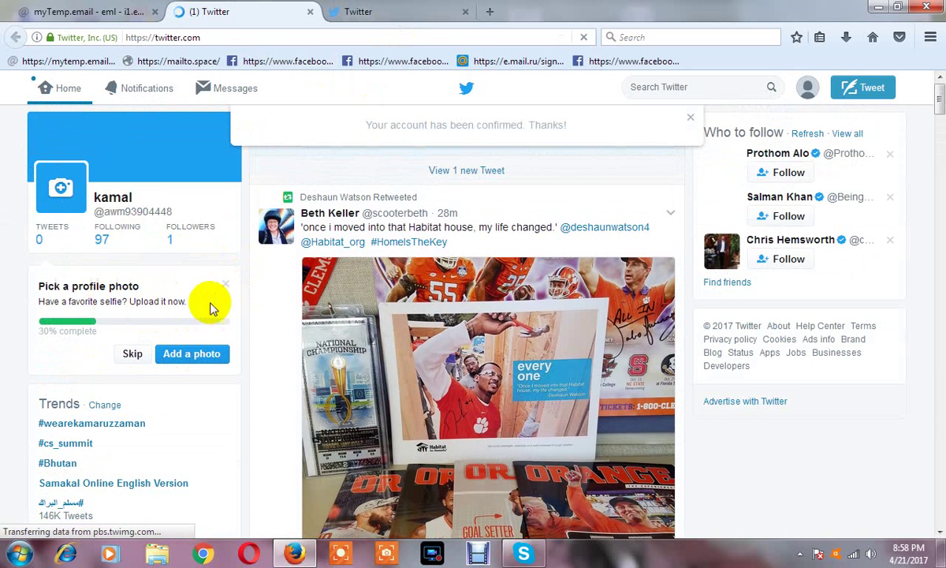
click(130, 353)
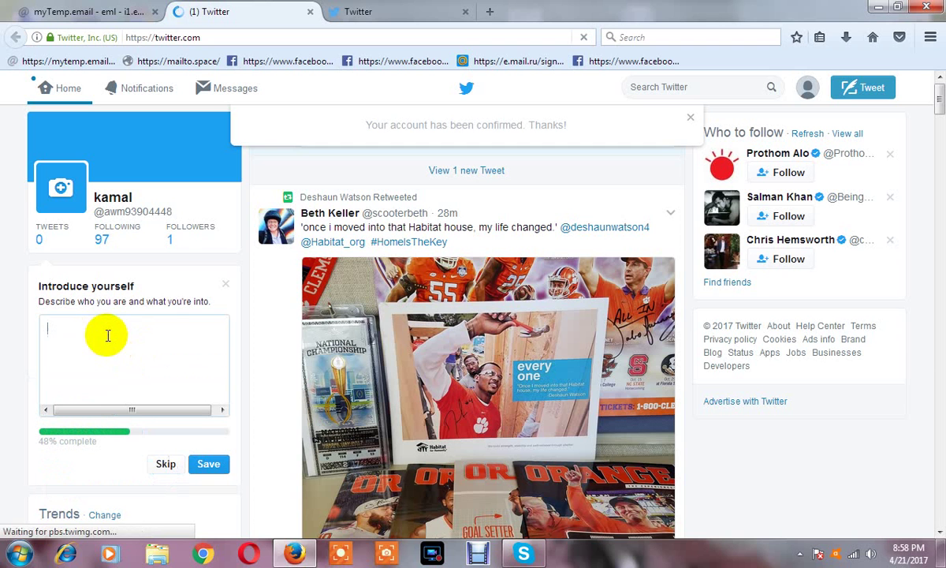
- Save the placeholder bio 'yyukkjhkjkj' and a birthday of May 11, 1989
text(yyukkjhkjkj)
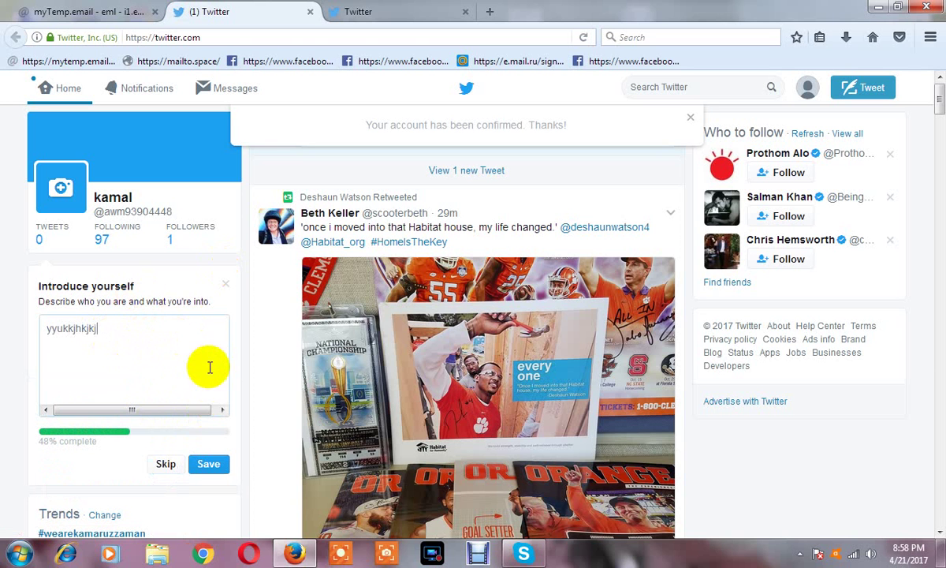
click(207, 467)
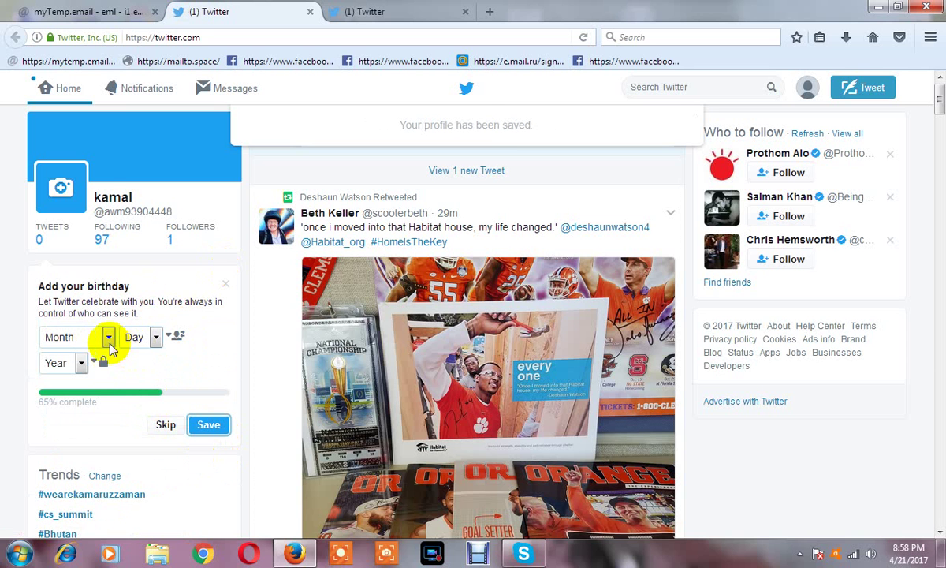
click(95, 342)
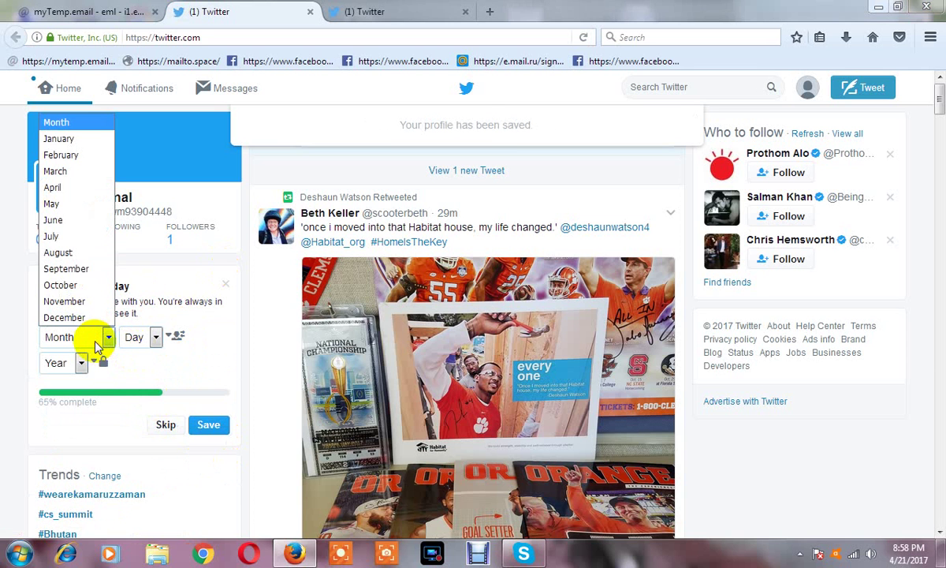
click(82, 205)
click(139, 338)
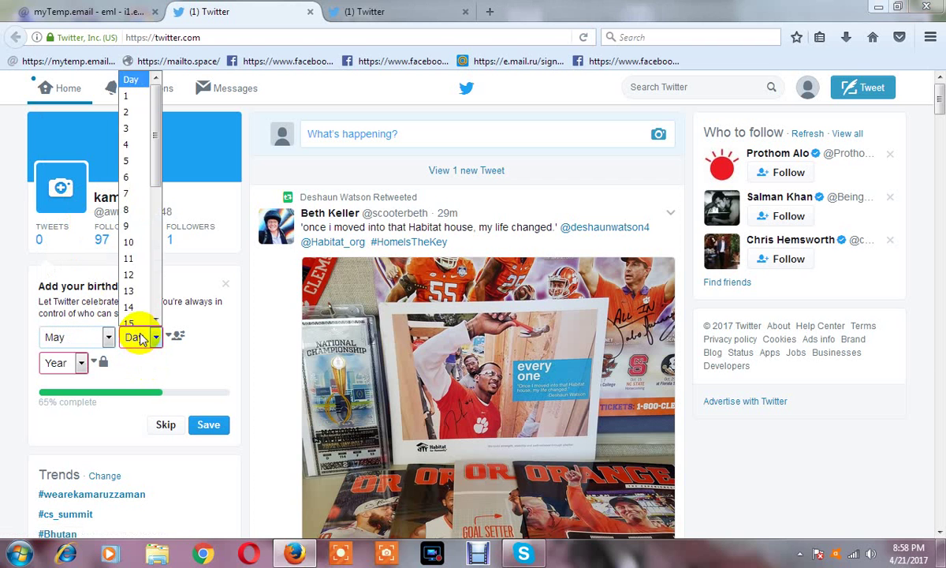
click(129, 260)
click(63, 364)
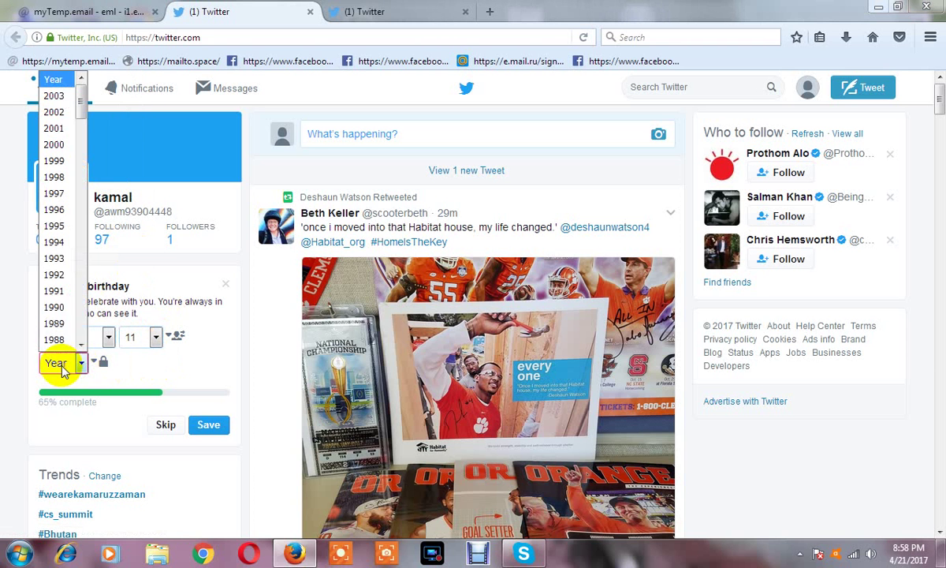
click(53, 306)
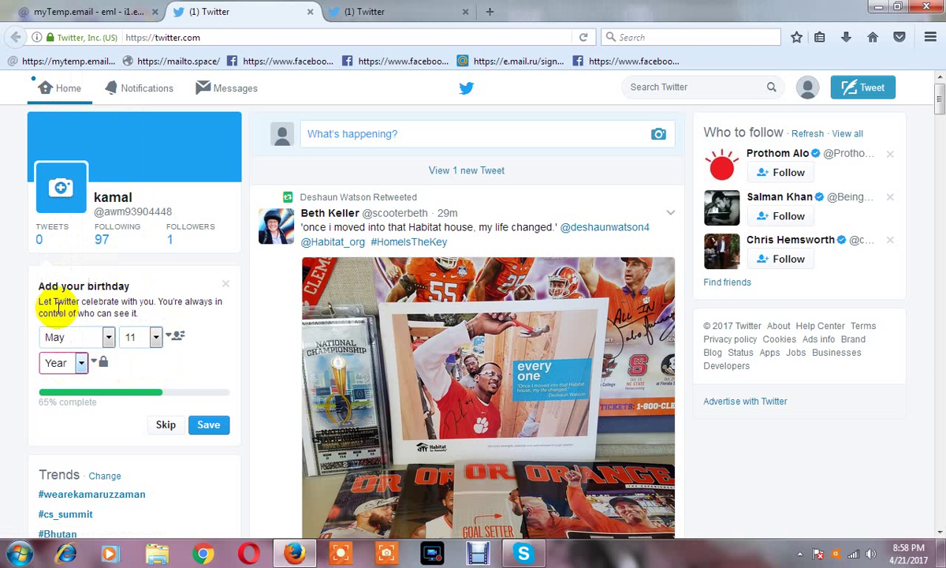
click(209, 426)
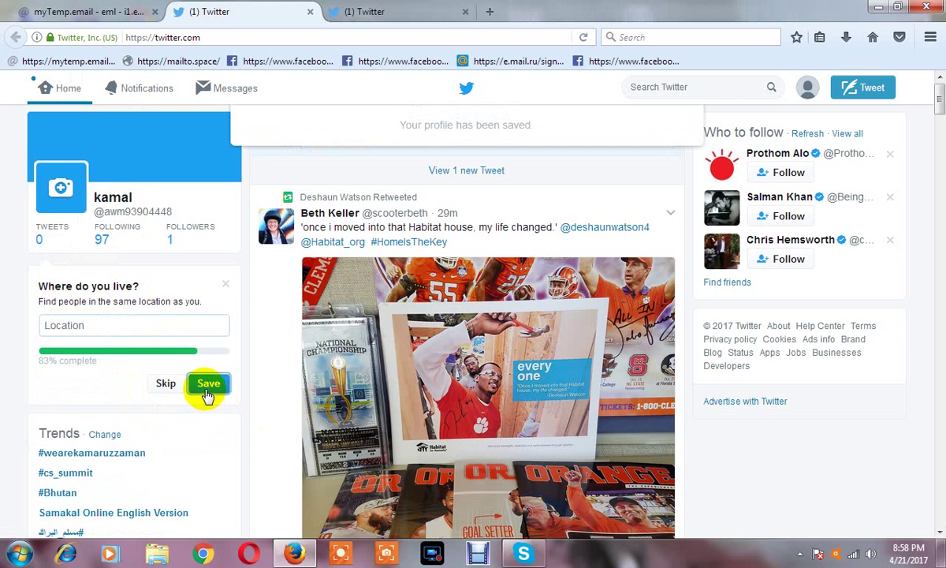
- Set the location to Bangladesh and save it to complete the profile
click(110, 330)
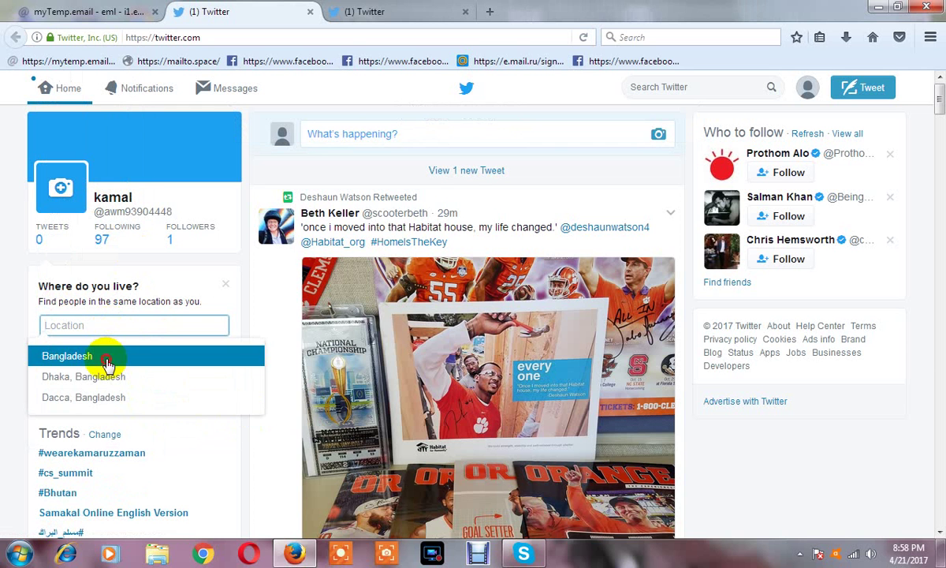
click(106, 355)
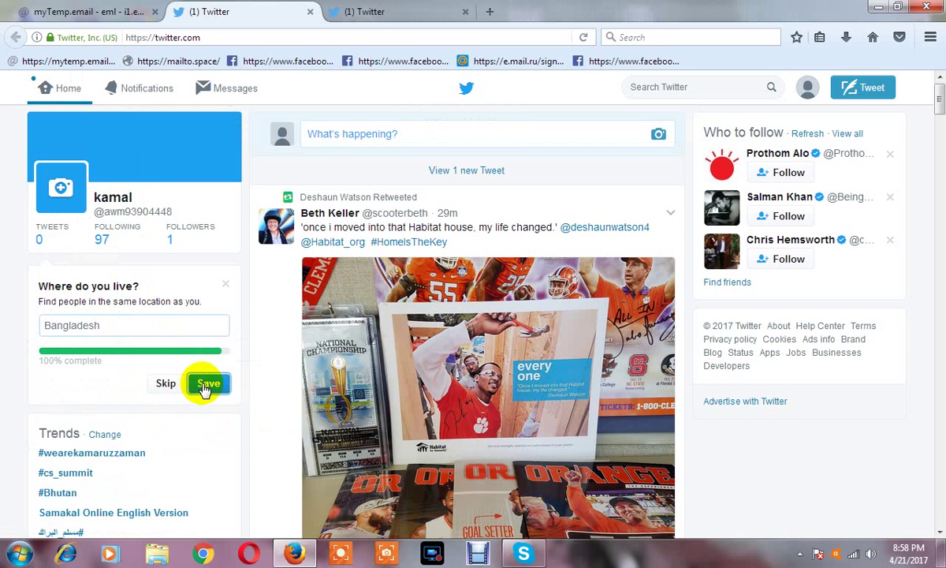
click(206, 385)
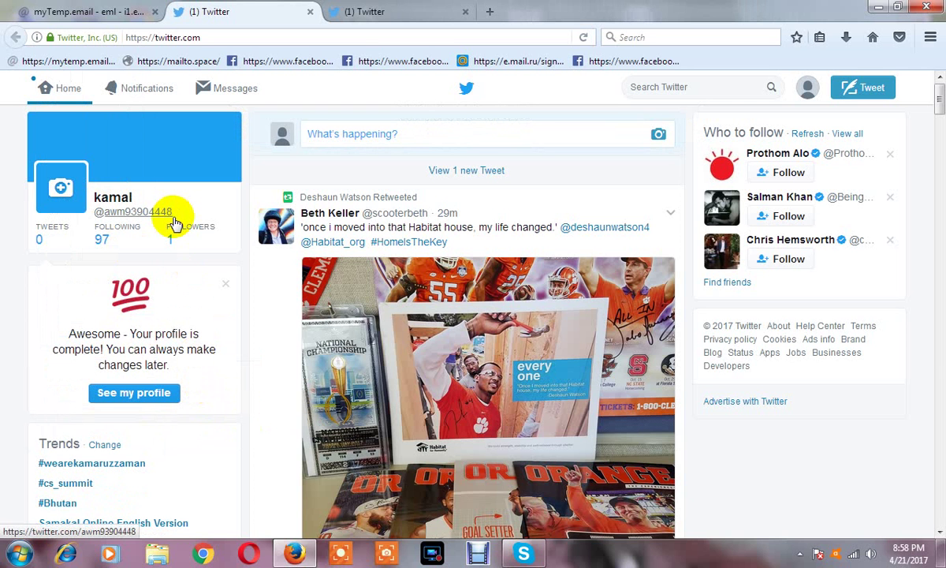
- Load the new tweet and like the Economist tweet about Prince
click(466, 175)
scroll(461, 332, down, 3)
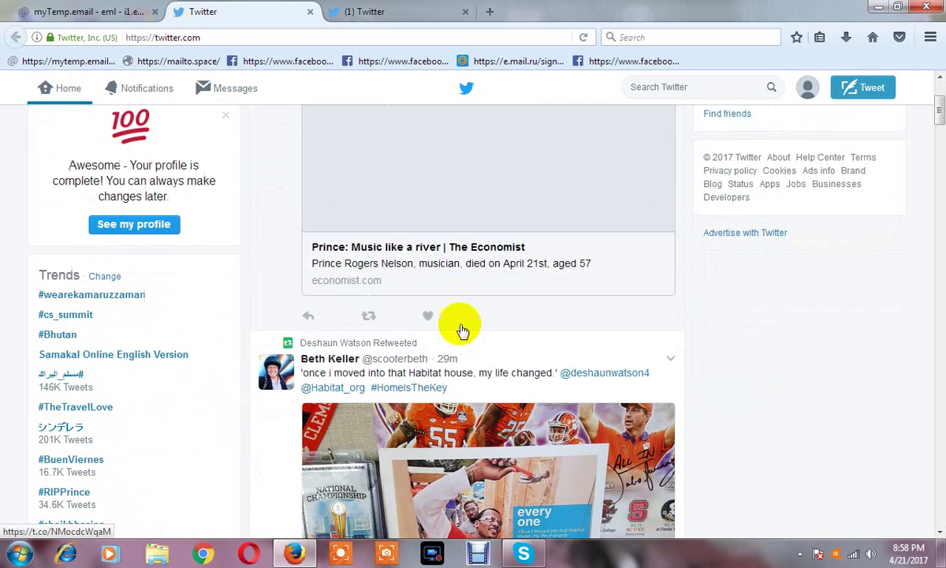
click(426, 315)
scroll(501, 315, down, 5)
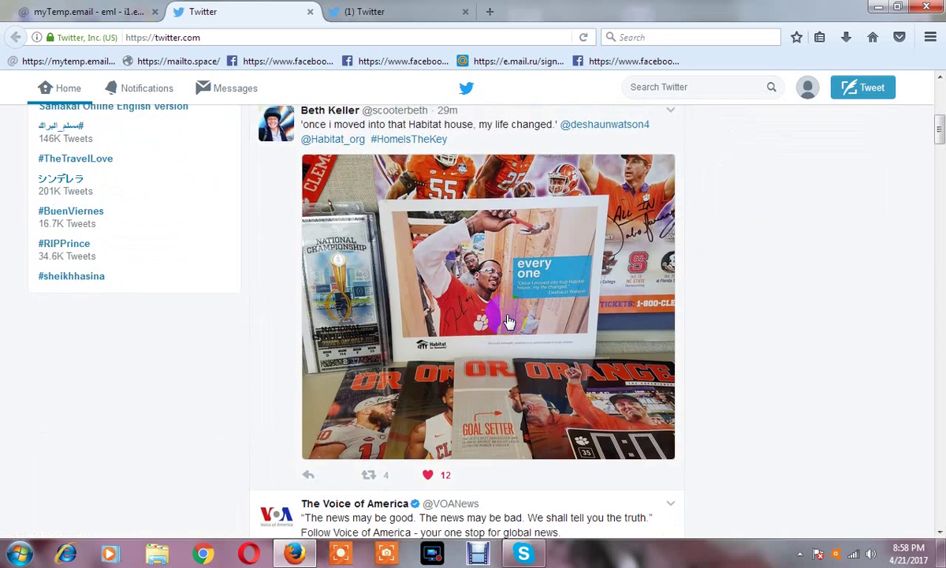
scroll(505, 317, up, 8)
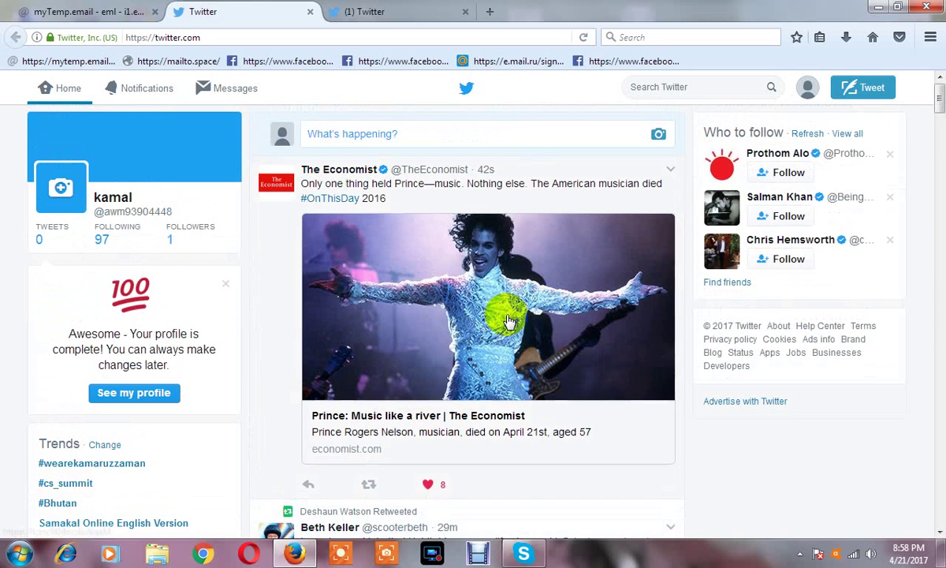
- Check the confirmation email, close the duplicate Twitter page, and return to the home feed
click(81, 10)
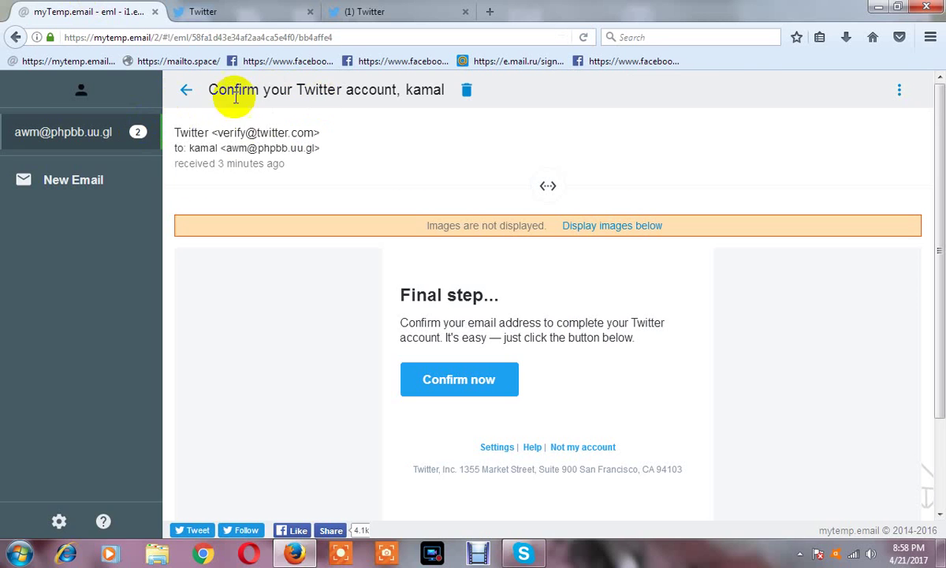
click(249, 8)
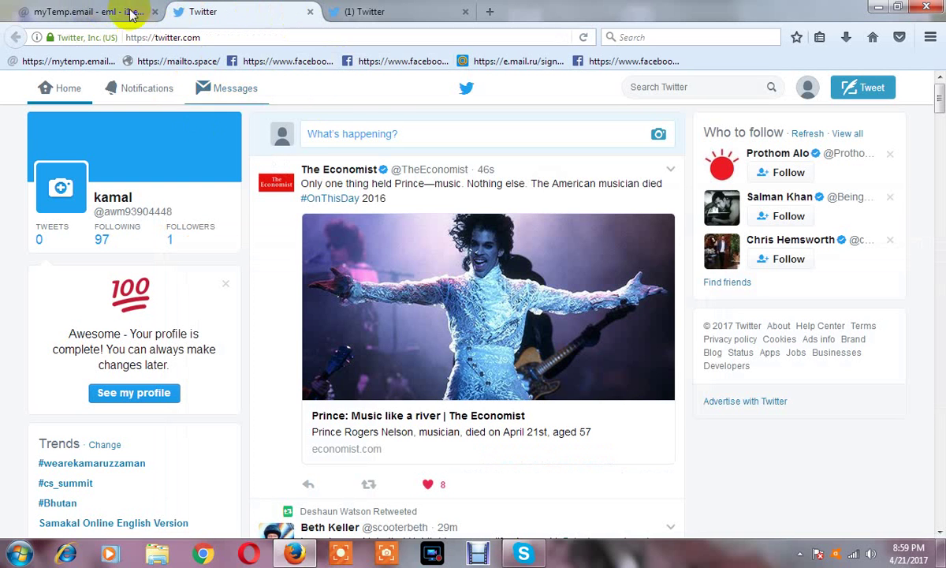
click(126, 20)
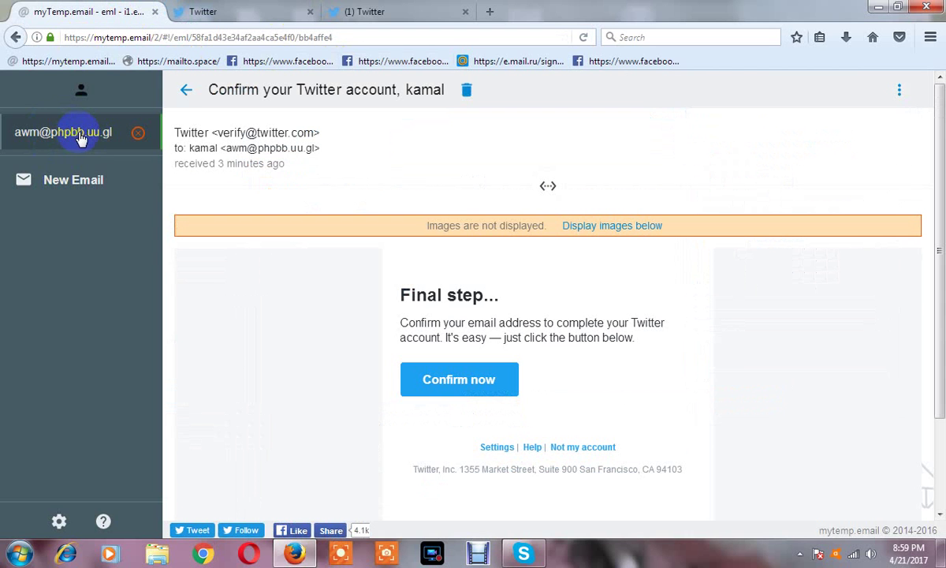
click(387, 12)
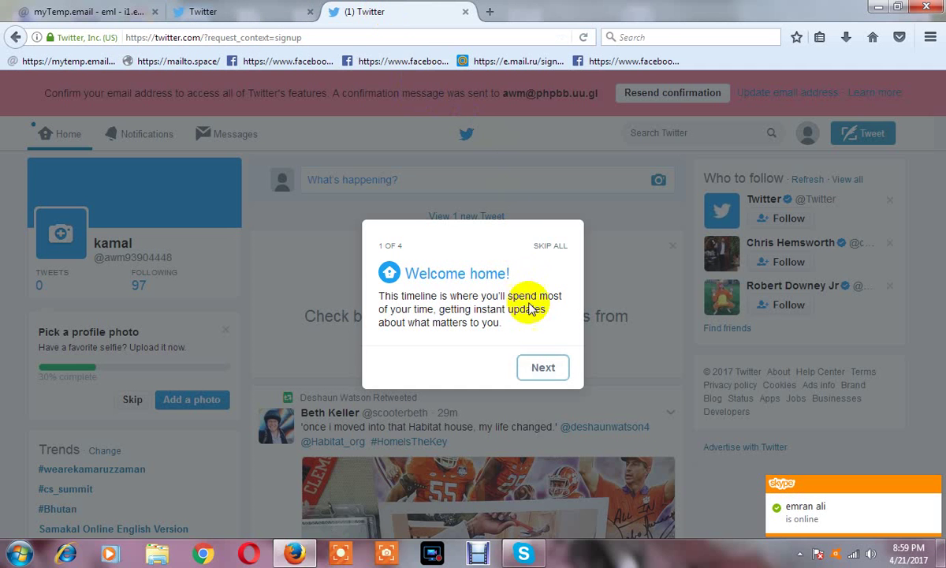
click(466, 12)
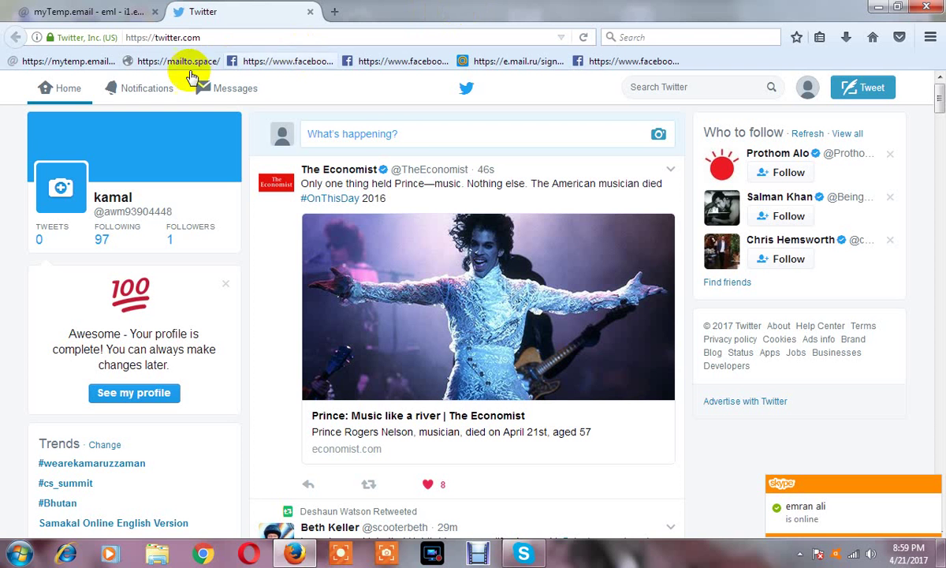
click(113, 14)
click(251, 14)
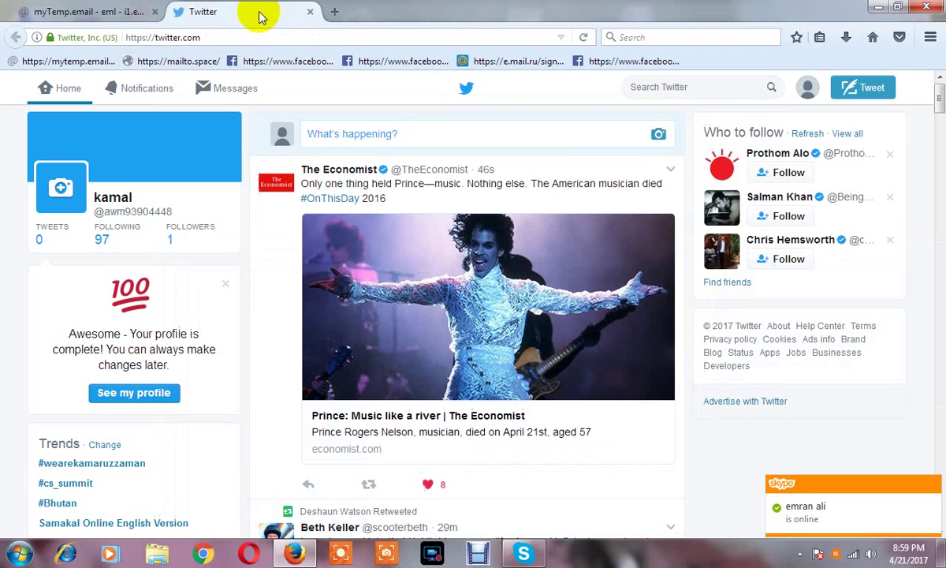